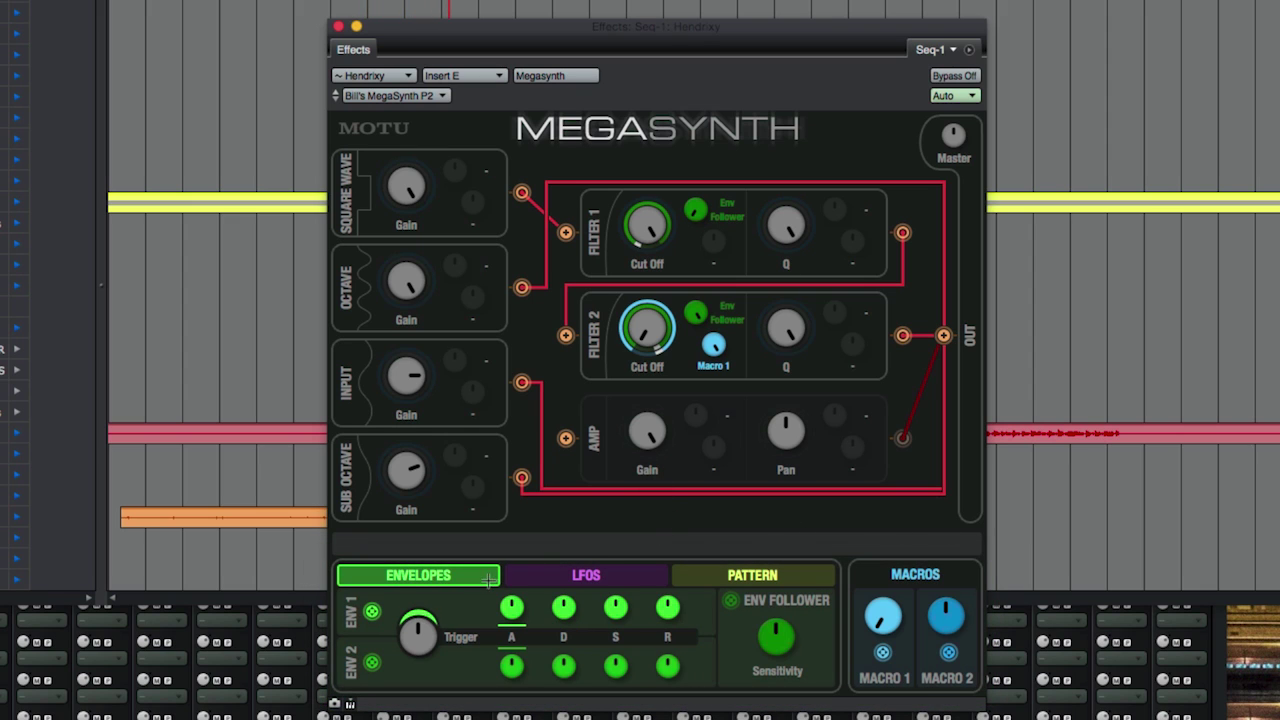
View MegaSynth's LFO settings, then its 16-step, Quarter Note pattern gate page
left_click(652, 578)
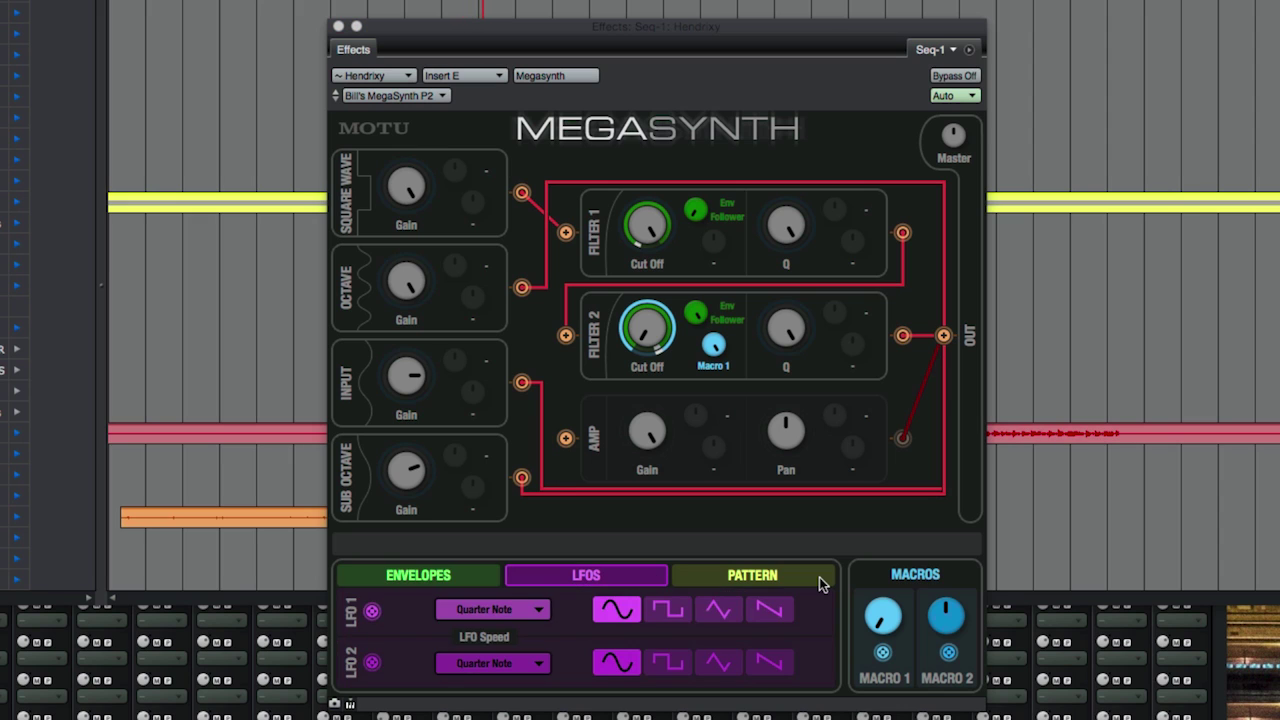
left_click(819, 577)
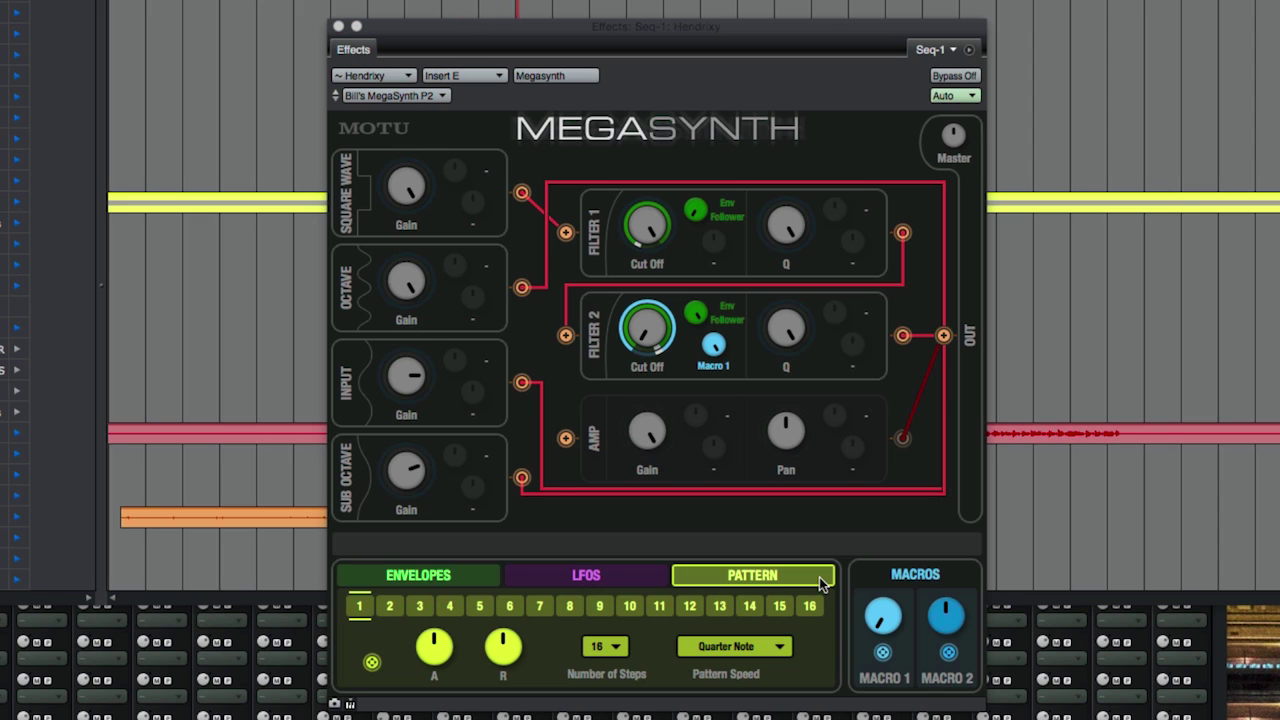
Load MegaSynth's Default (clear) preset, leaving only the amp connected to the output
left_click(419, 97)
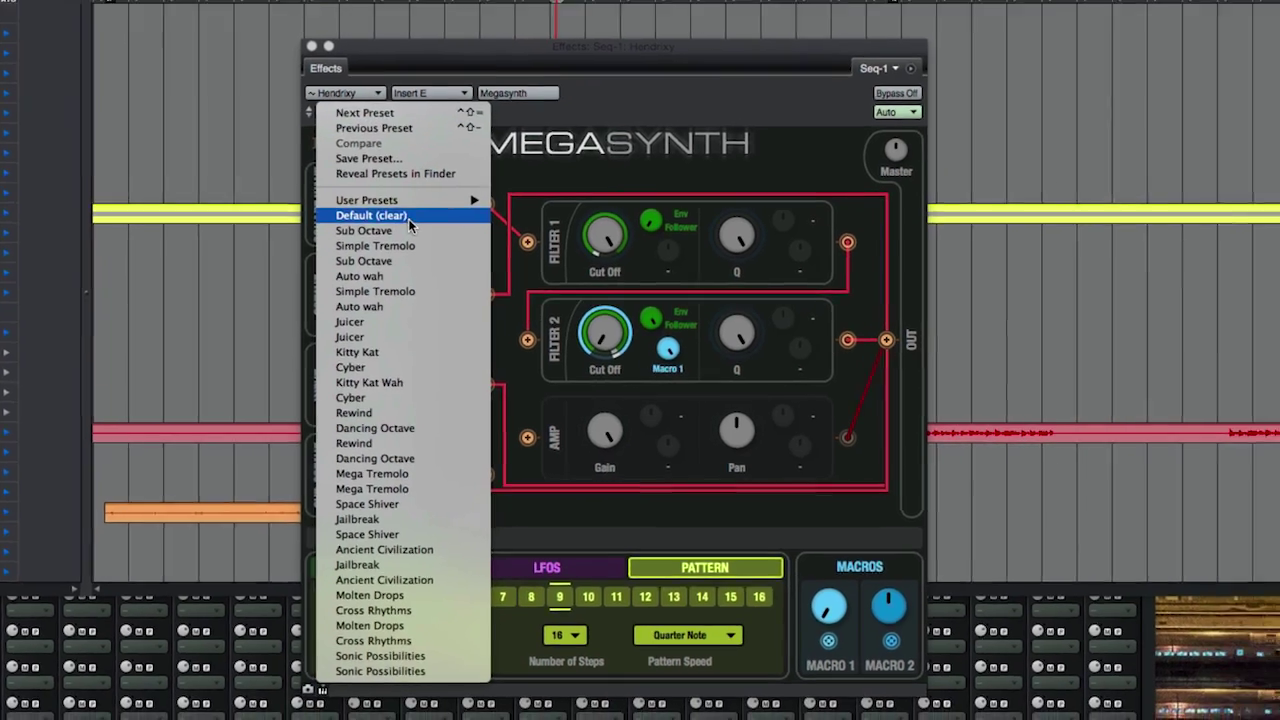
left_click(430, 205)
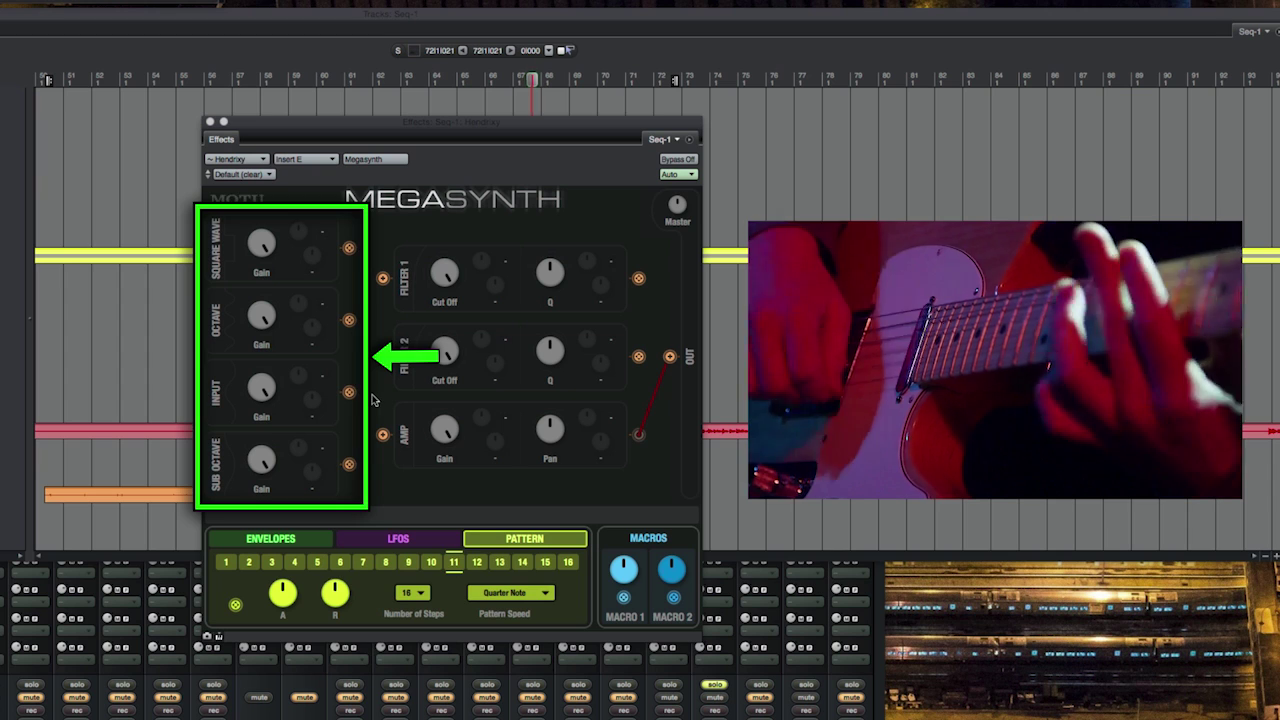
Cable the Input jack directly to OUT and set the Master volume to -0.4 dB
left_click_drag(348, 396, 669, 362)
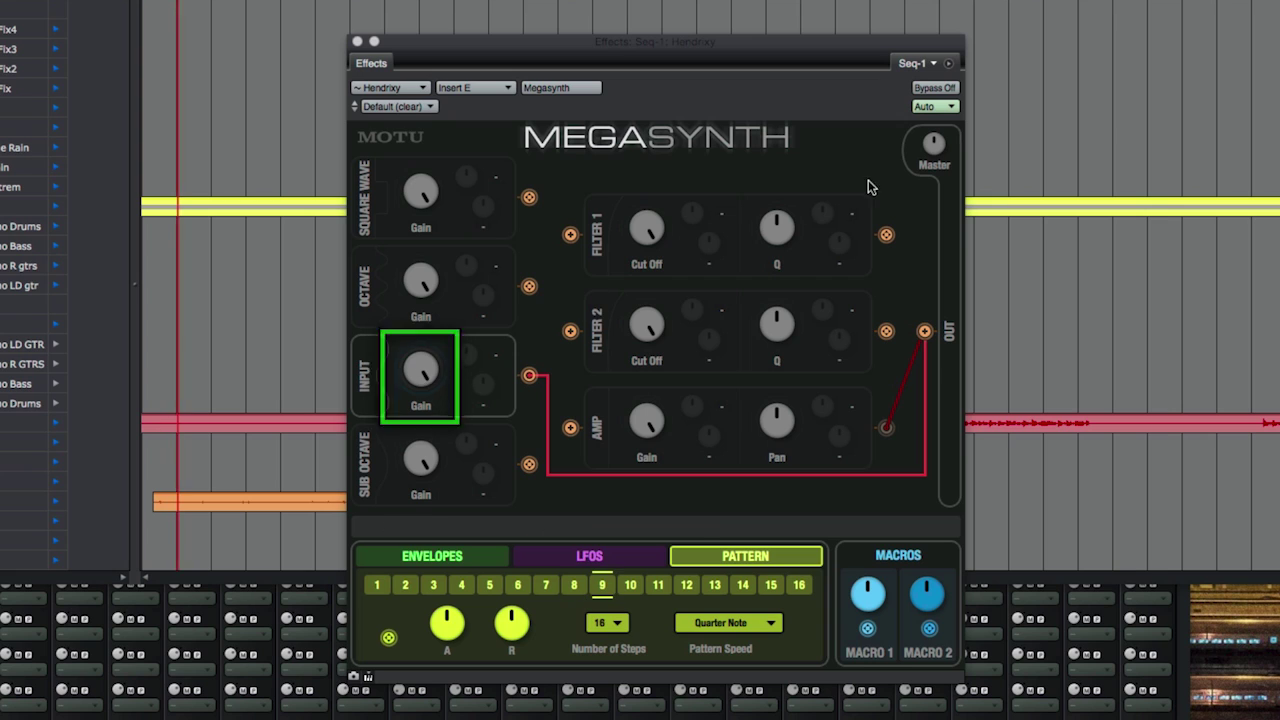
mouse_move(935, 143)
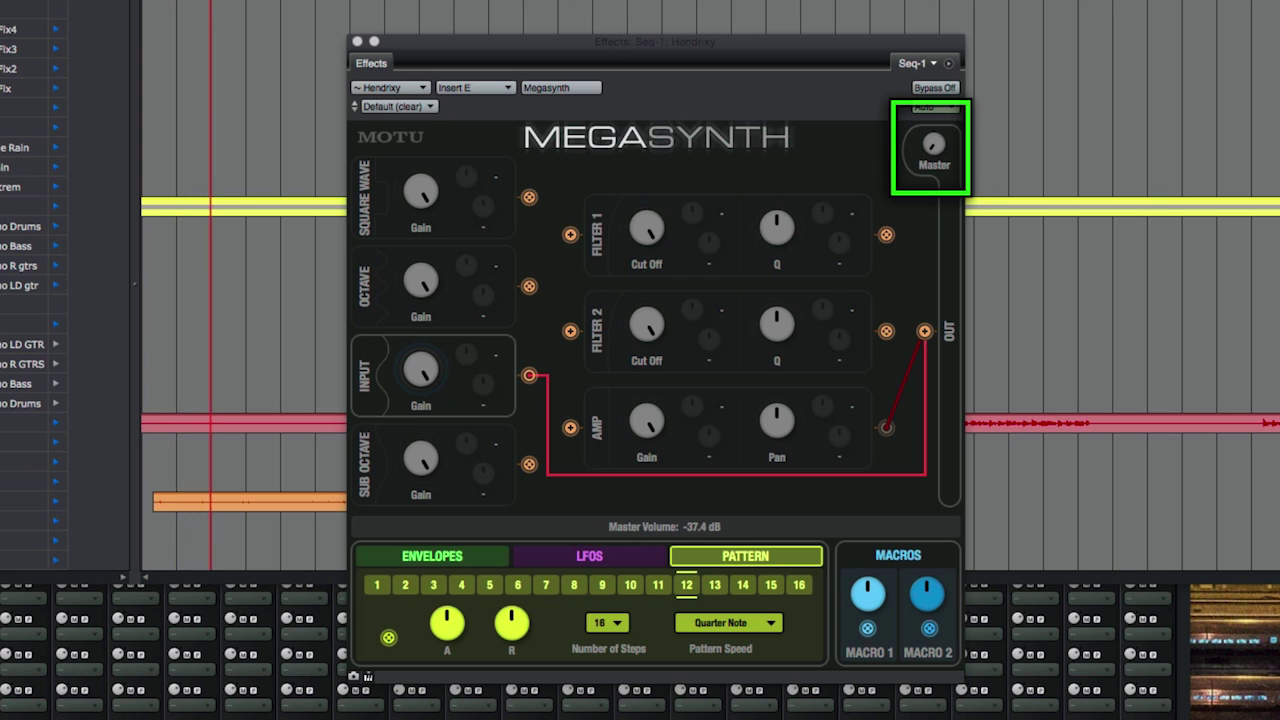
scroll(935, 143, "up", 4)
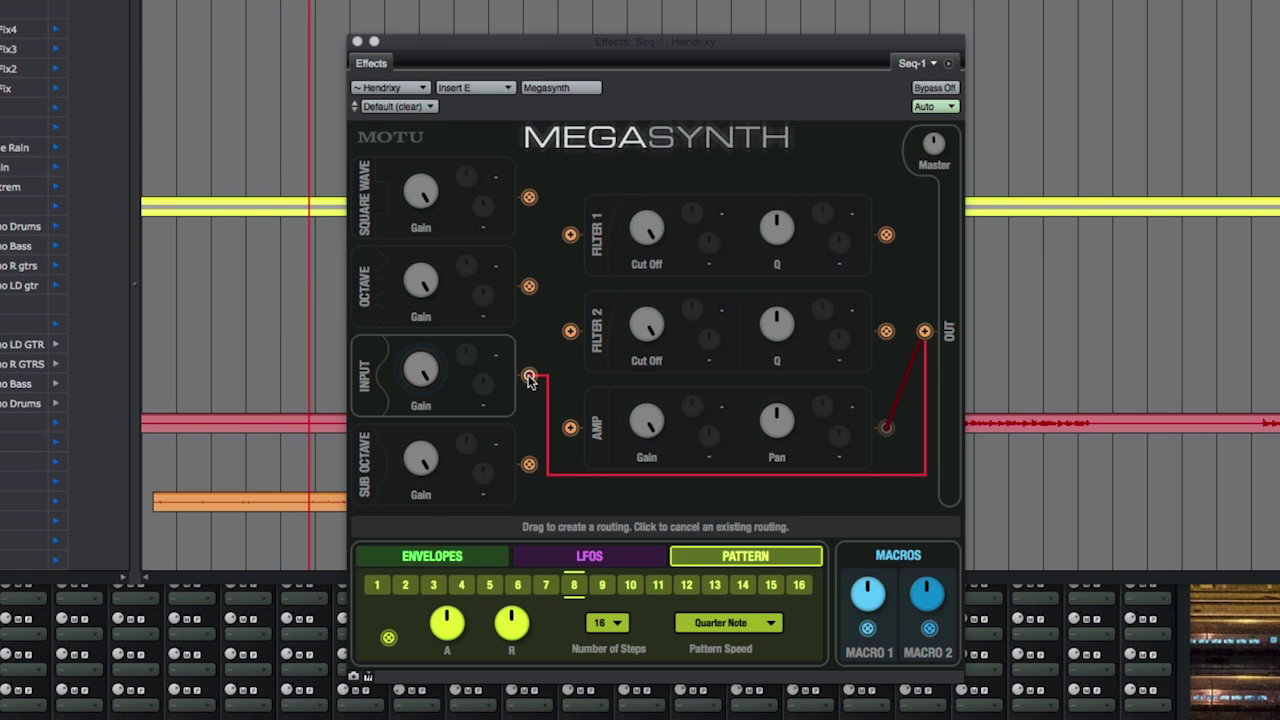
Wire Input through Filter 1 to OUT and raise Filter 1's cutoff to 2.79 kHz
left_click_drag(529, 377, 570, 235)
left_click_drag(887, 236, 924, 334)
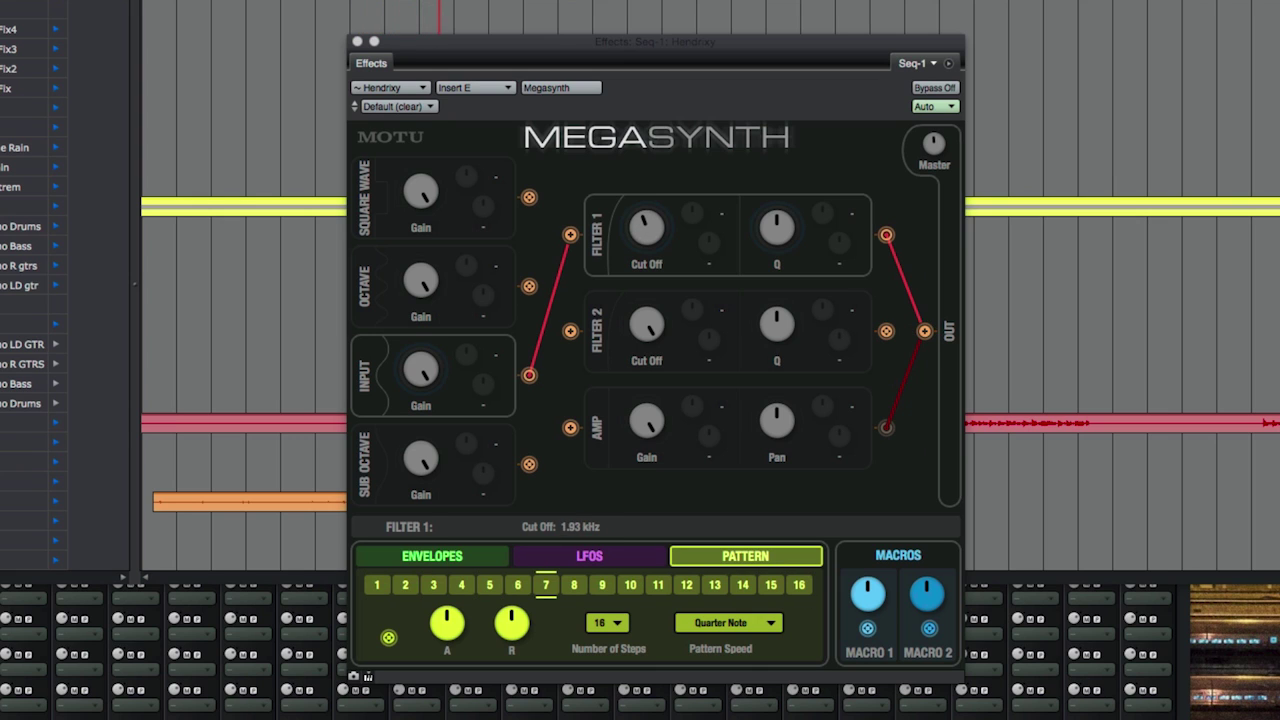
left_click_drag(648, 237, 648, 214)
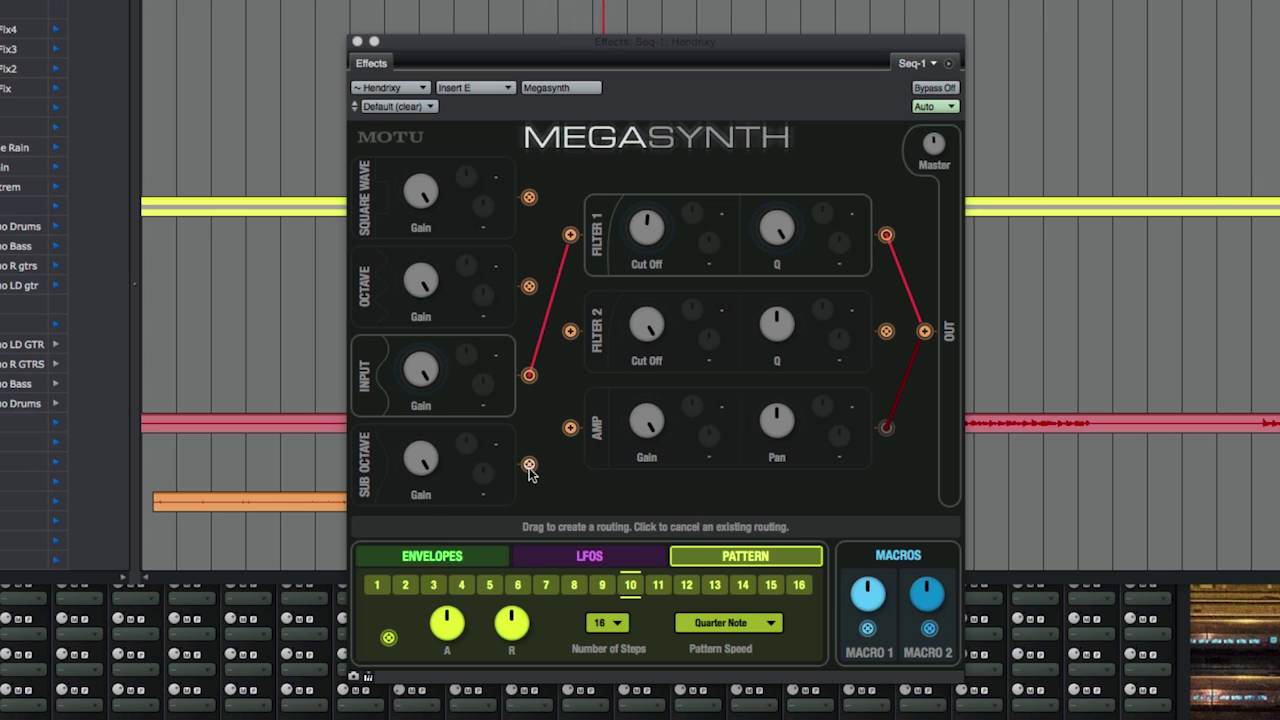
Wire Sub Octave and Octave to OUT, run Square Wave through Filter 2, and sweep Filter 2's cutoff
left_click_drag(529, 466, 925, 334)
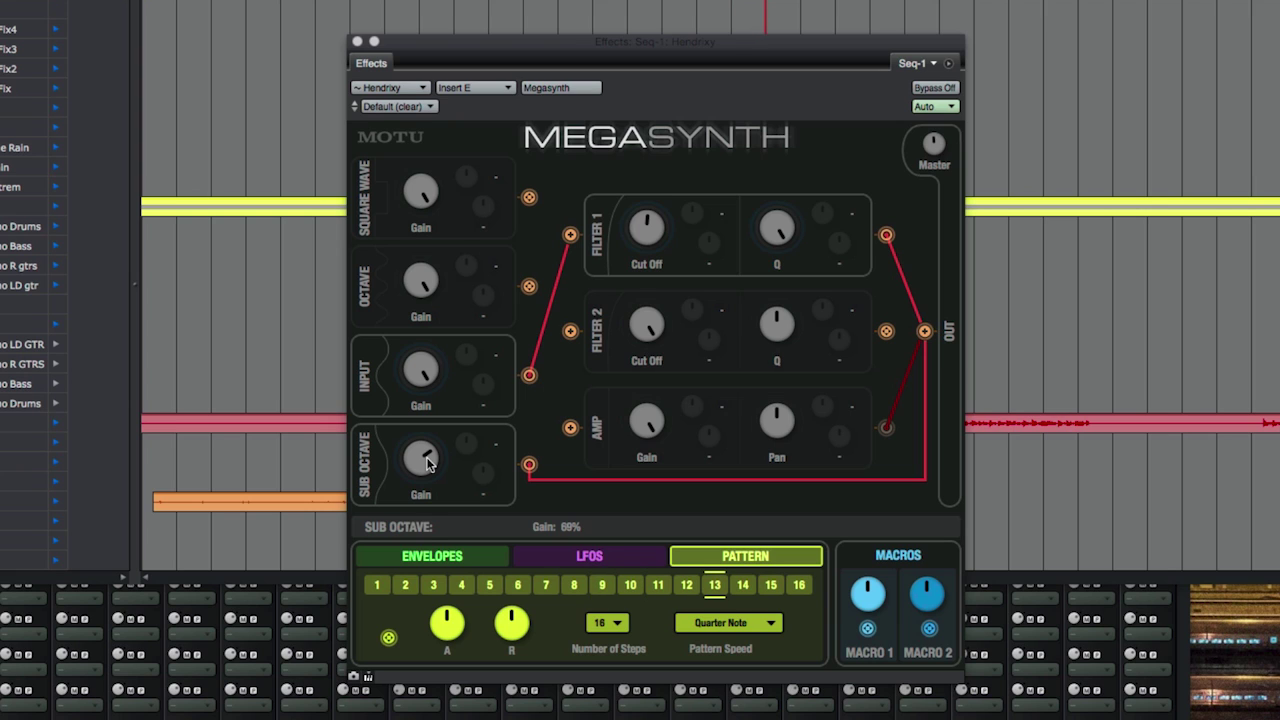
left_click_drag(529, 286, 924, 334)
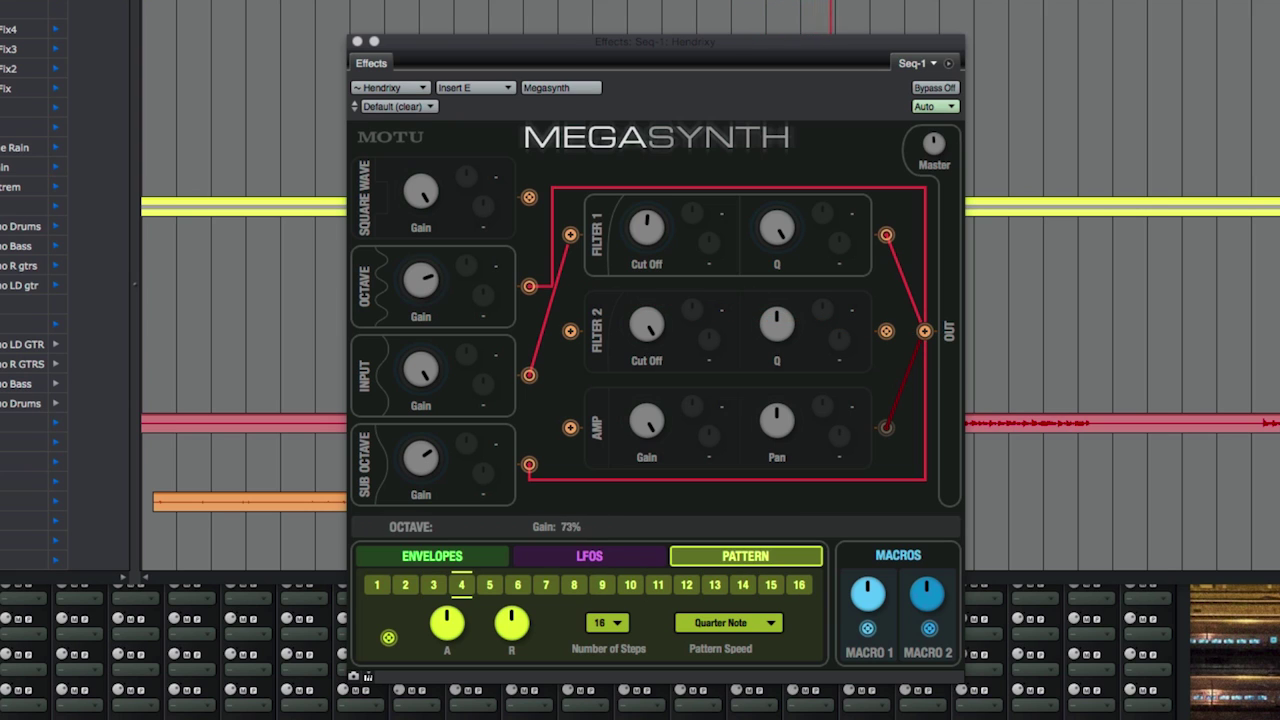
left_click_drag(529, 197, 570, 331)
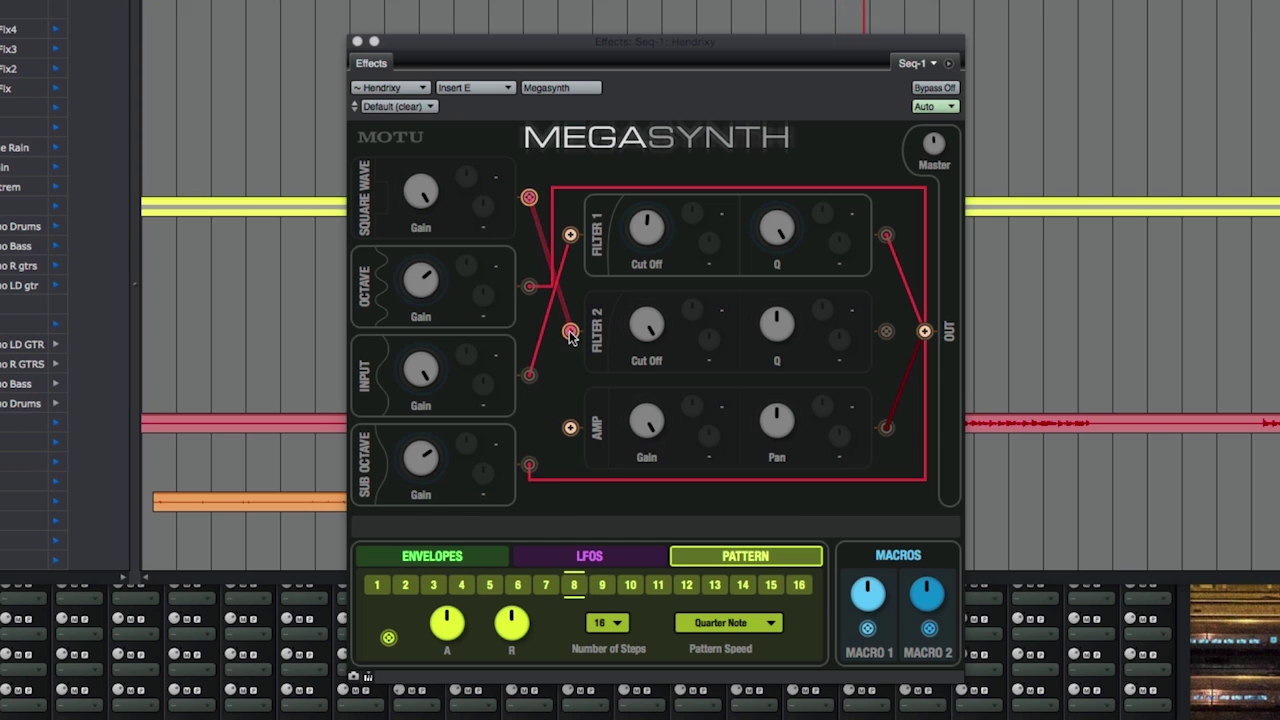
left_click_drag(886, 331, 924, 332)
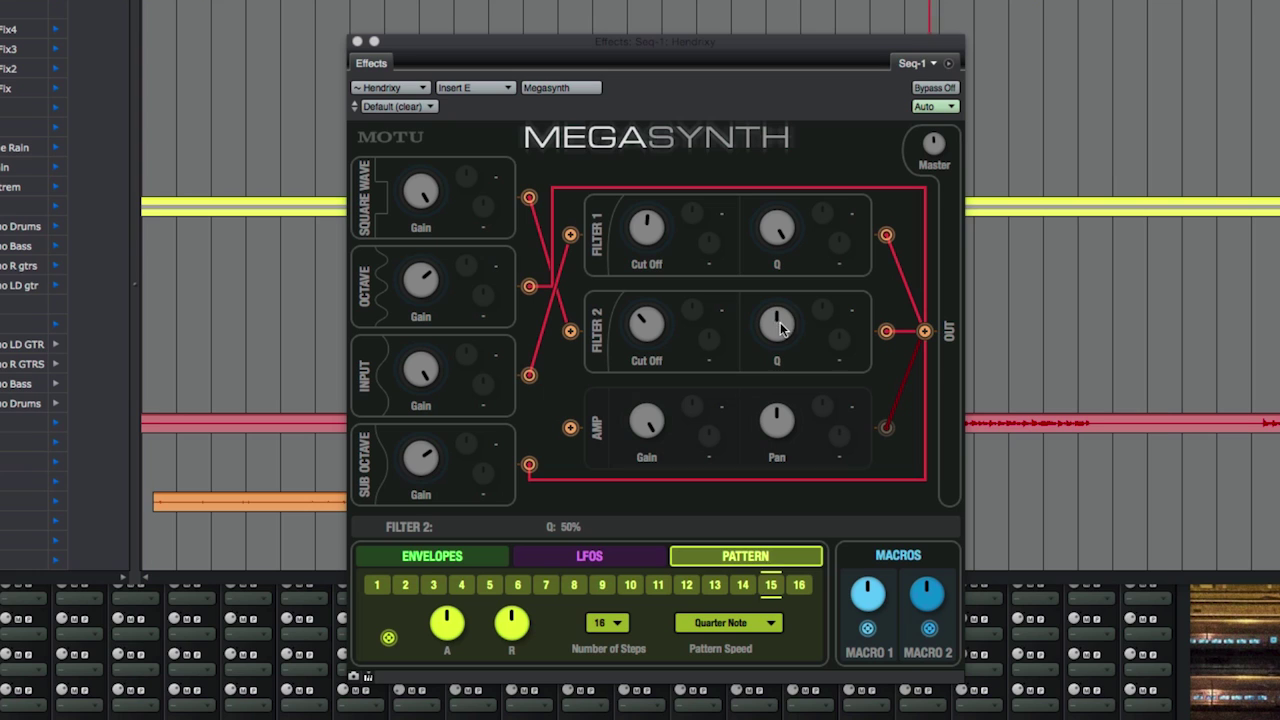
left_click_drag(646, 322, 646, 306)
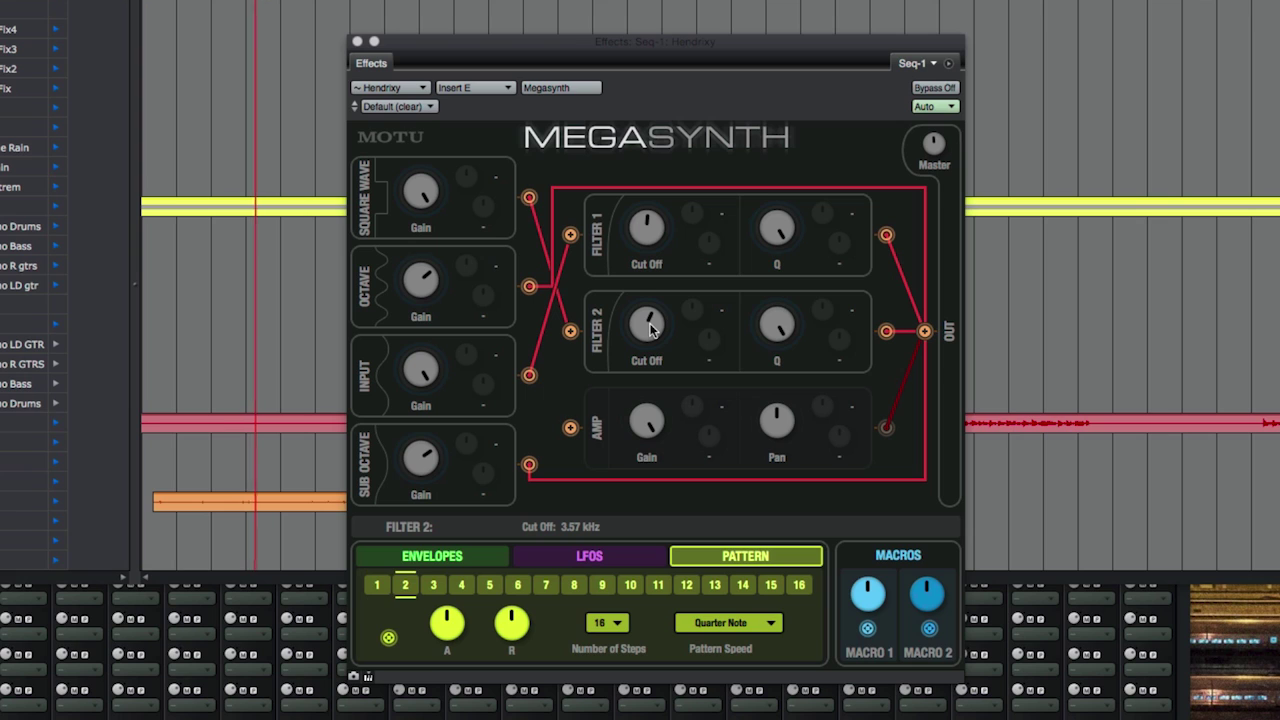
Disconnect the Square Wave and Octave voices from the filters and cable both into the Amp
left_click(529, 198)
left_click(529, 287)
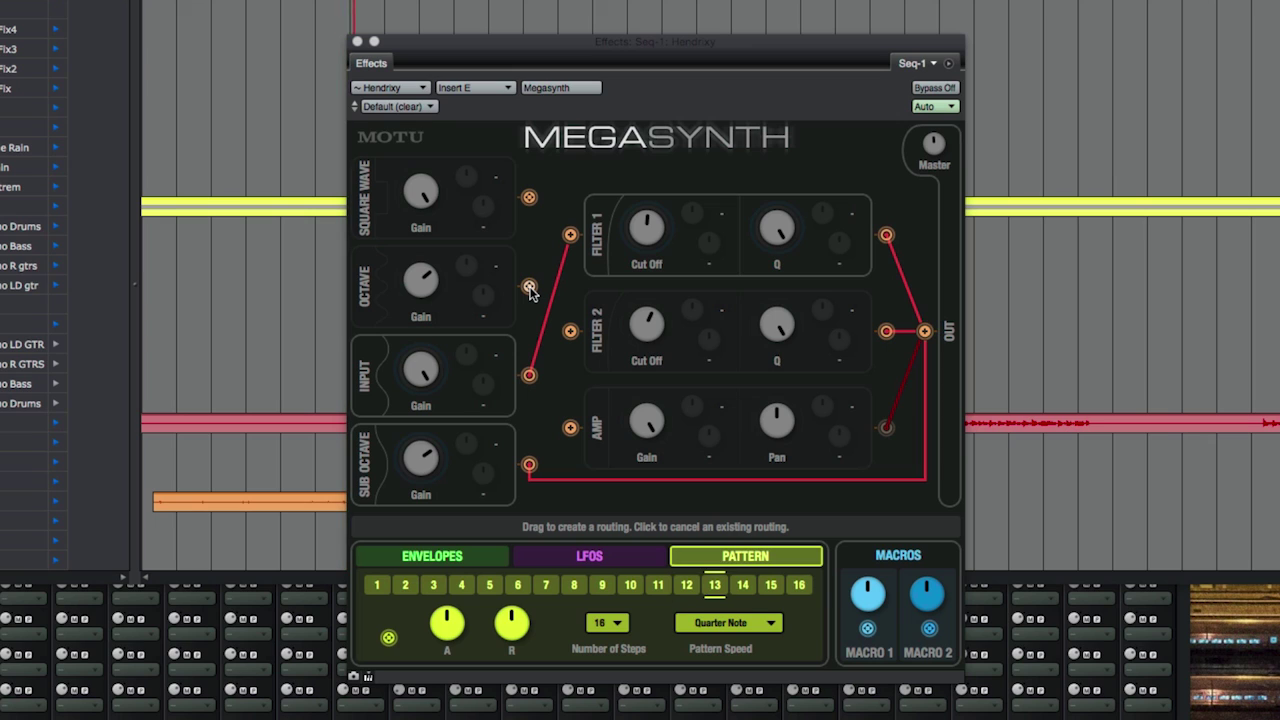
left_click_drag(529, 287, 570, 428)
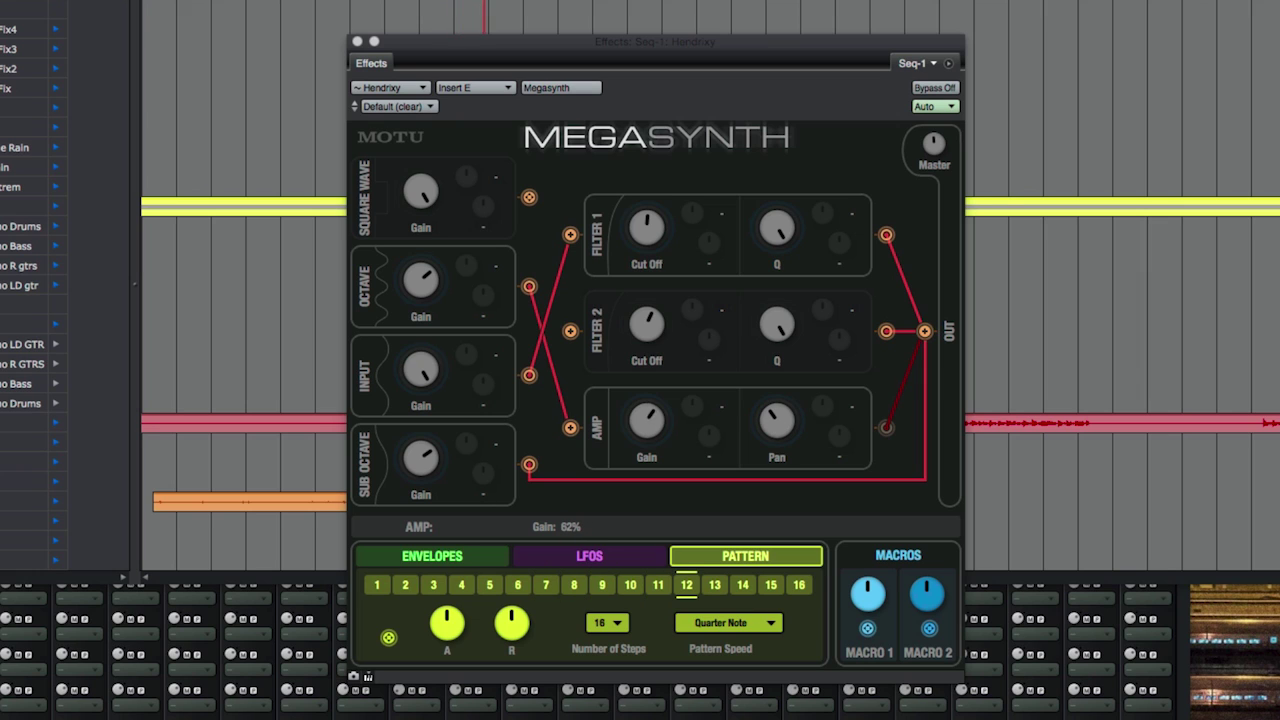
left_click_drag(529, 197, 570, 428)
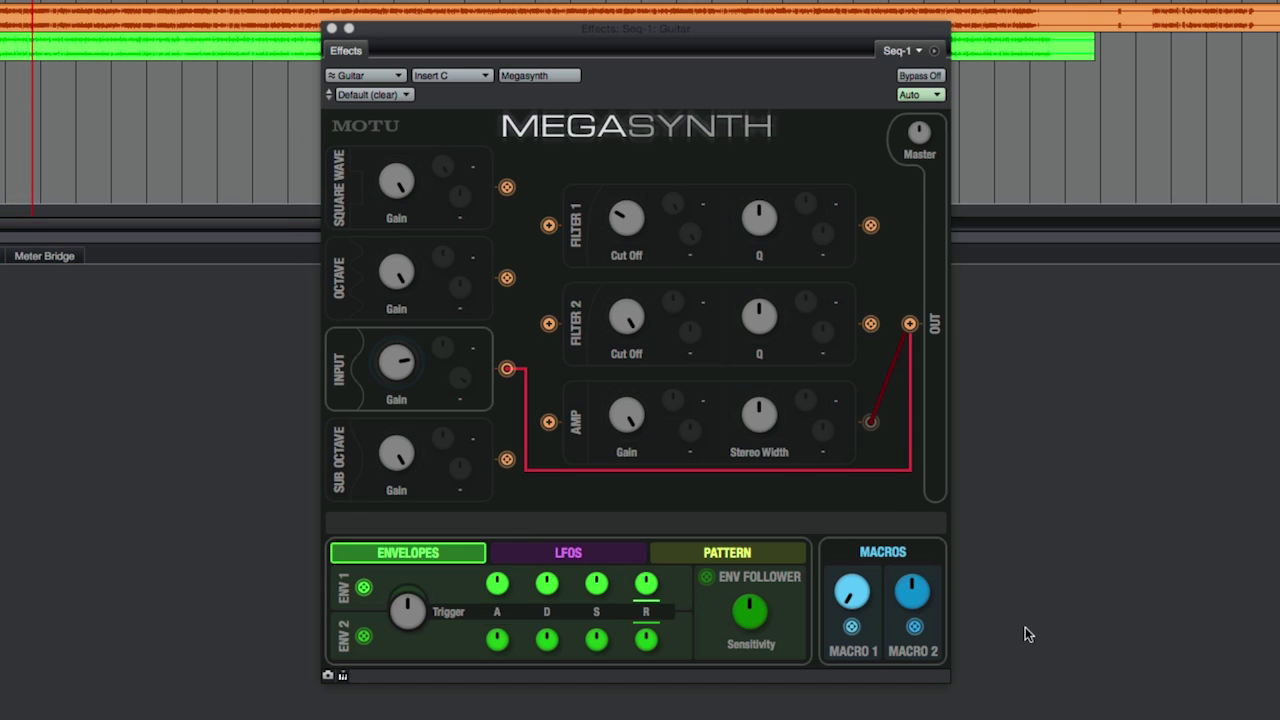
Assign LFO 1 to modulate the Input gain at 100% depth
left_click(613, 563)
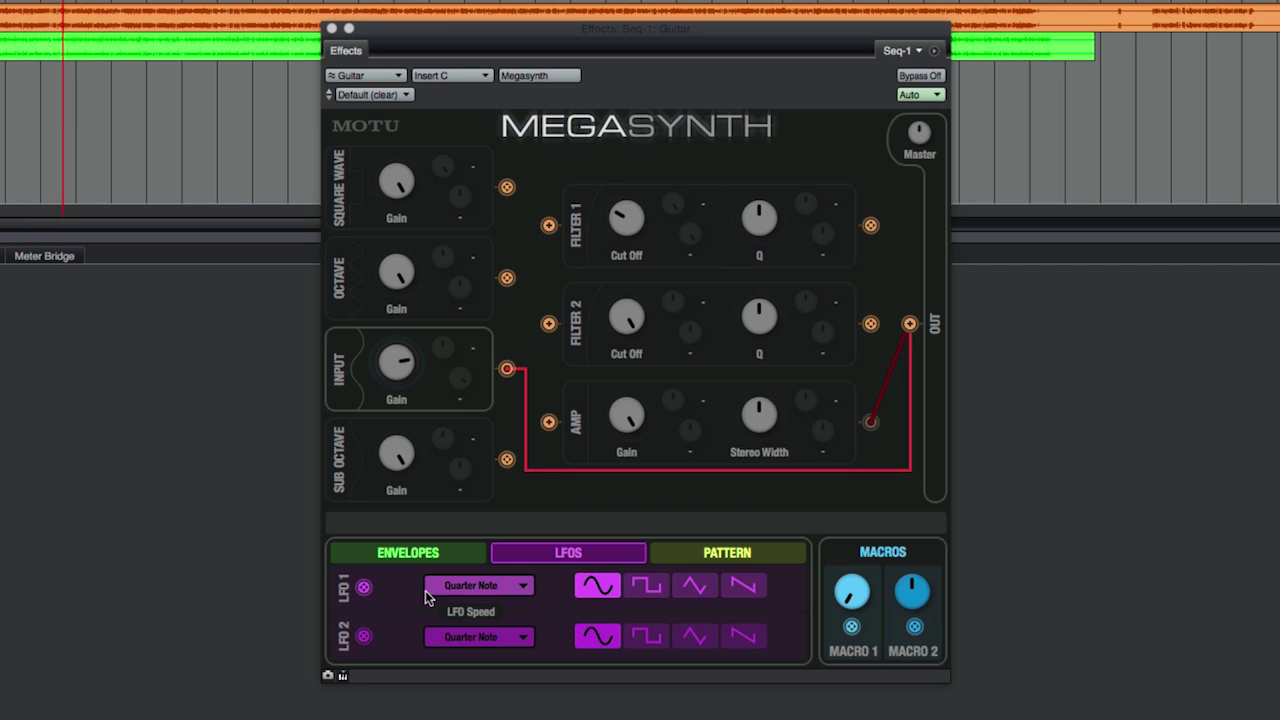
left_click_drag(363, 587, 395, 370)
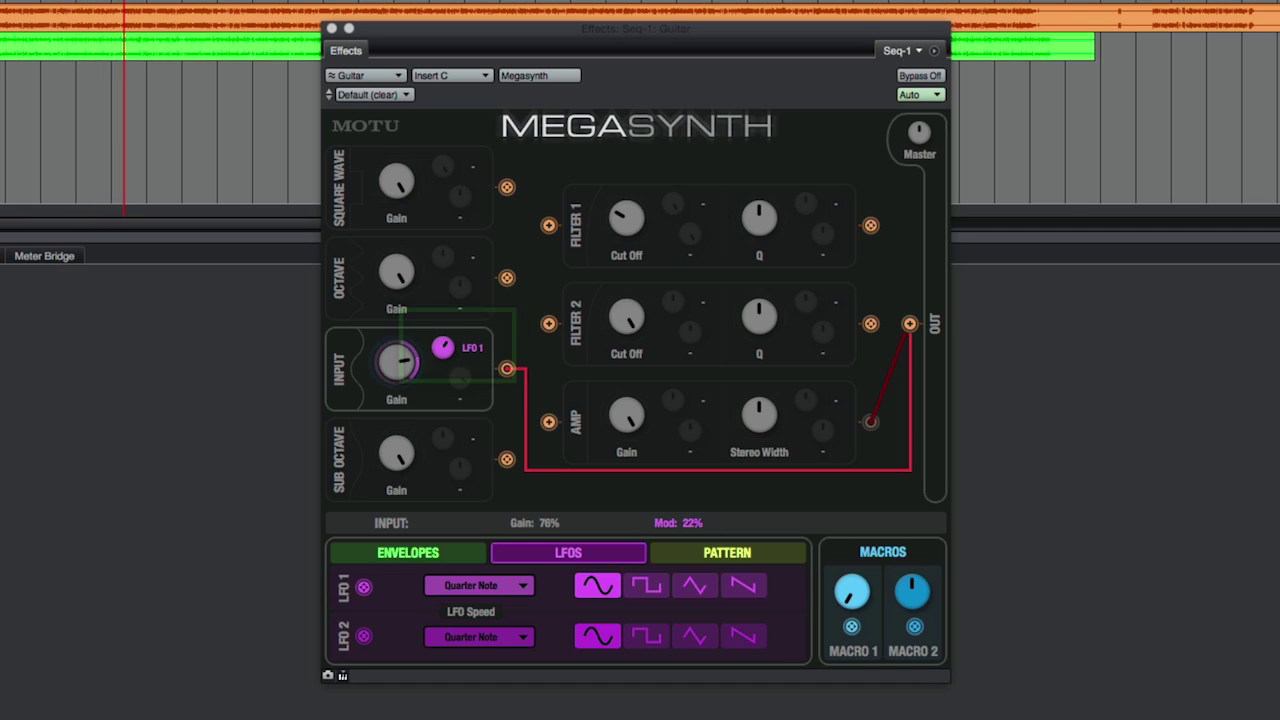
left_click_drag(443, 350, 443, 300)
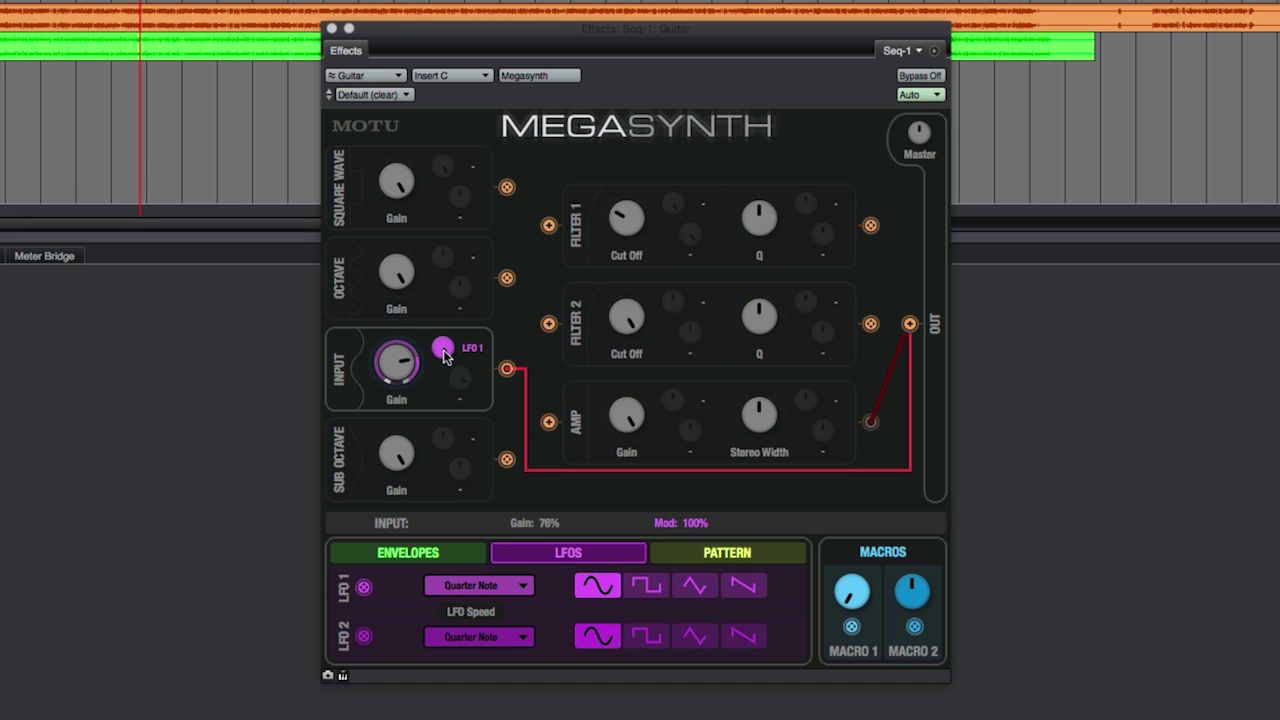
Make LFO 1 a 16th Note square wave and remove it from the Input gain
left_click(504, 593)
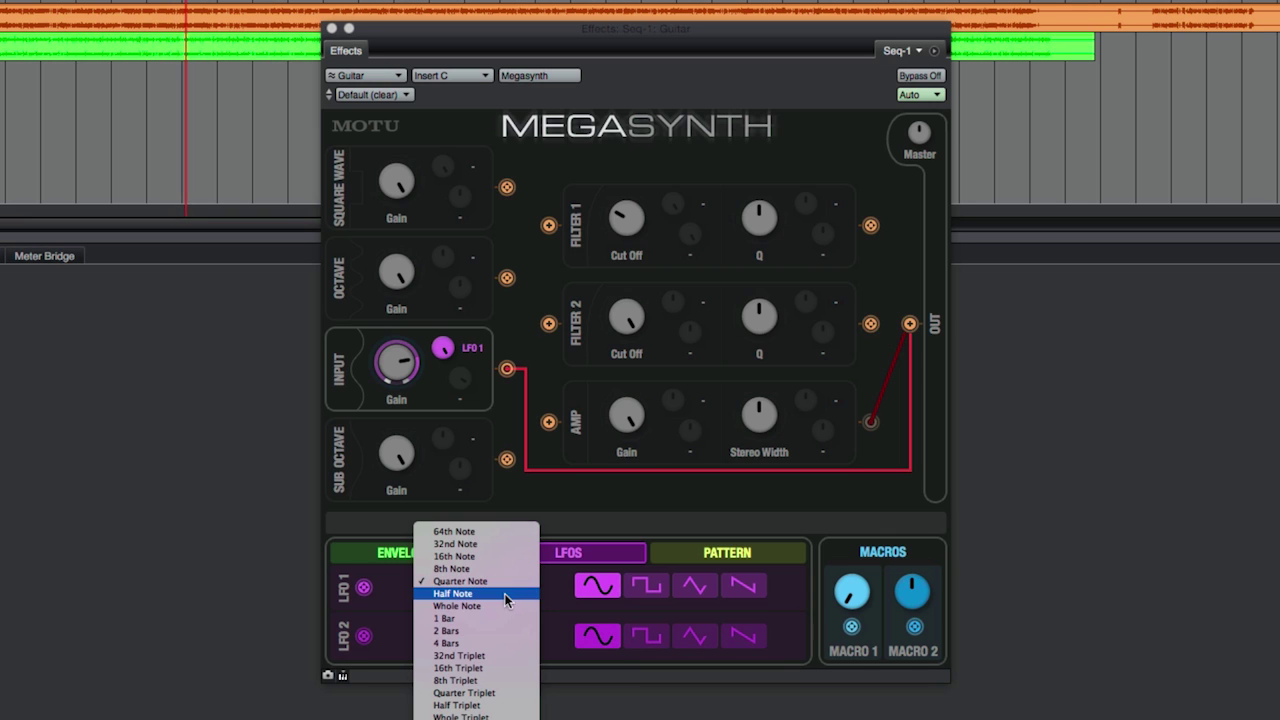
left_click(491, 558)
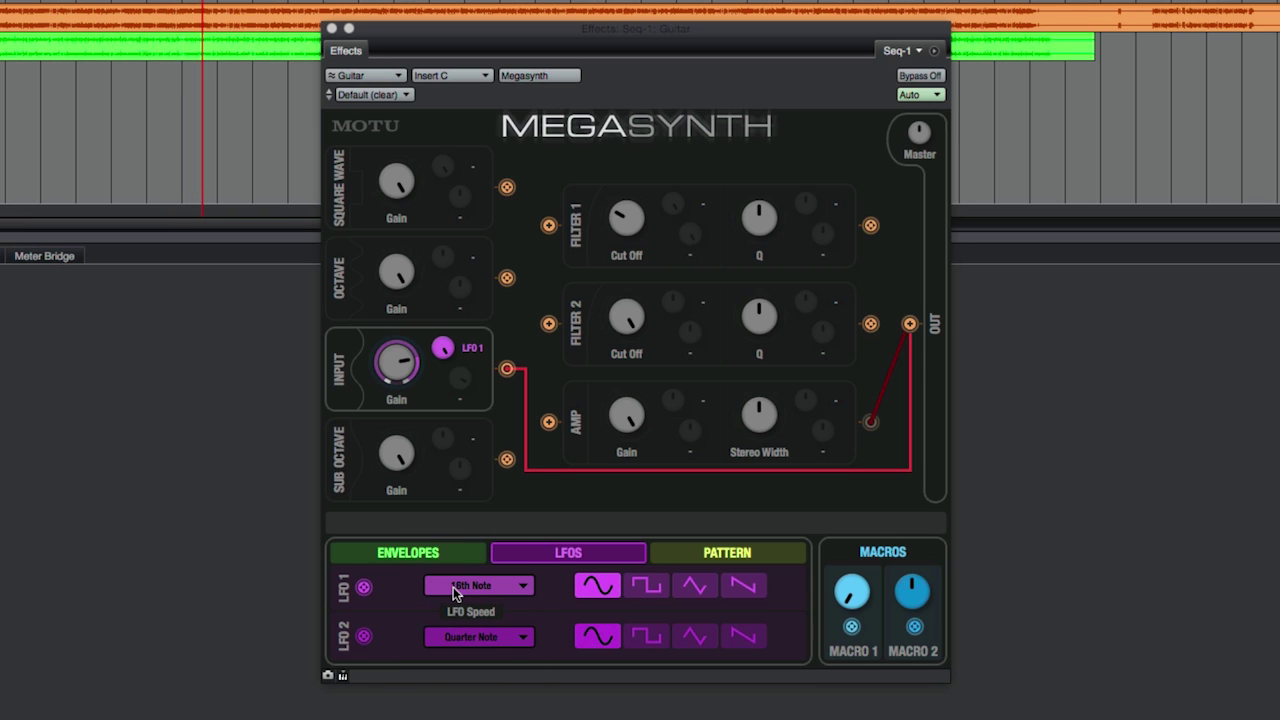
left_click(642, 588)
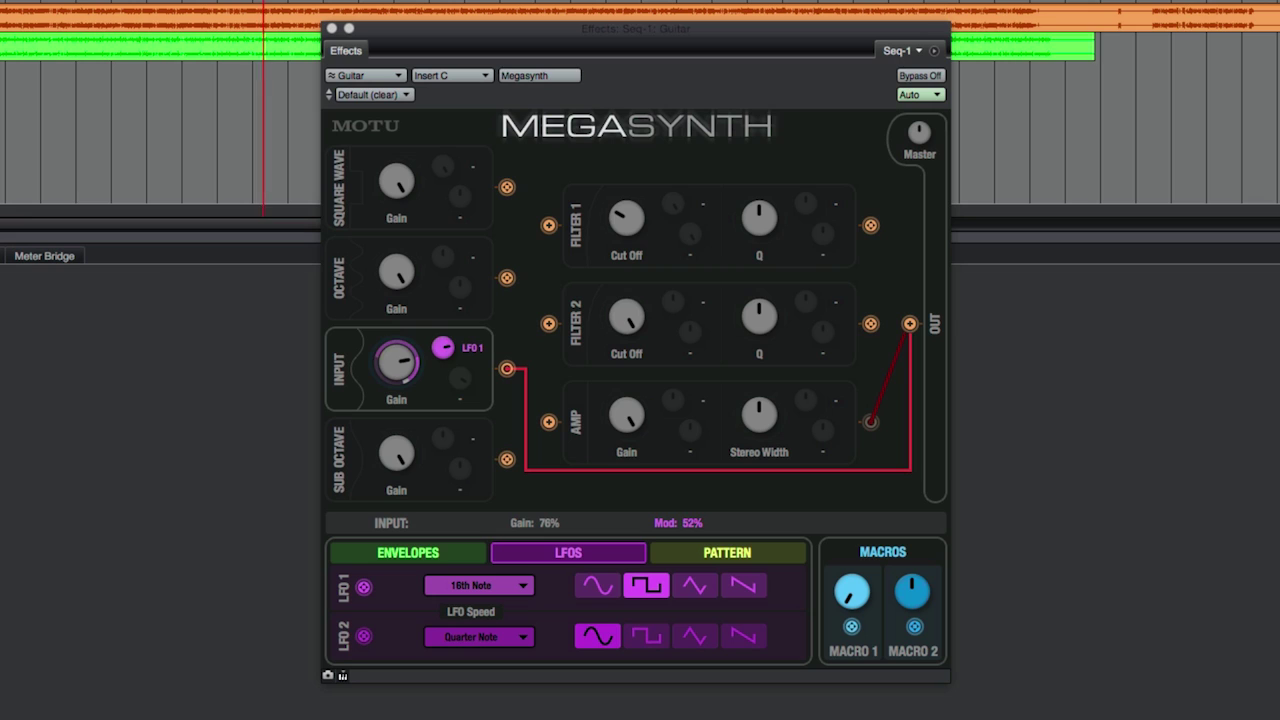
left_click(472, 349)
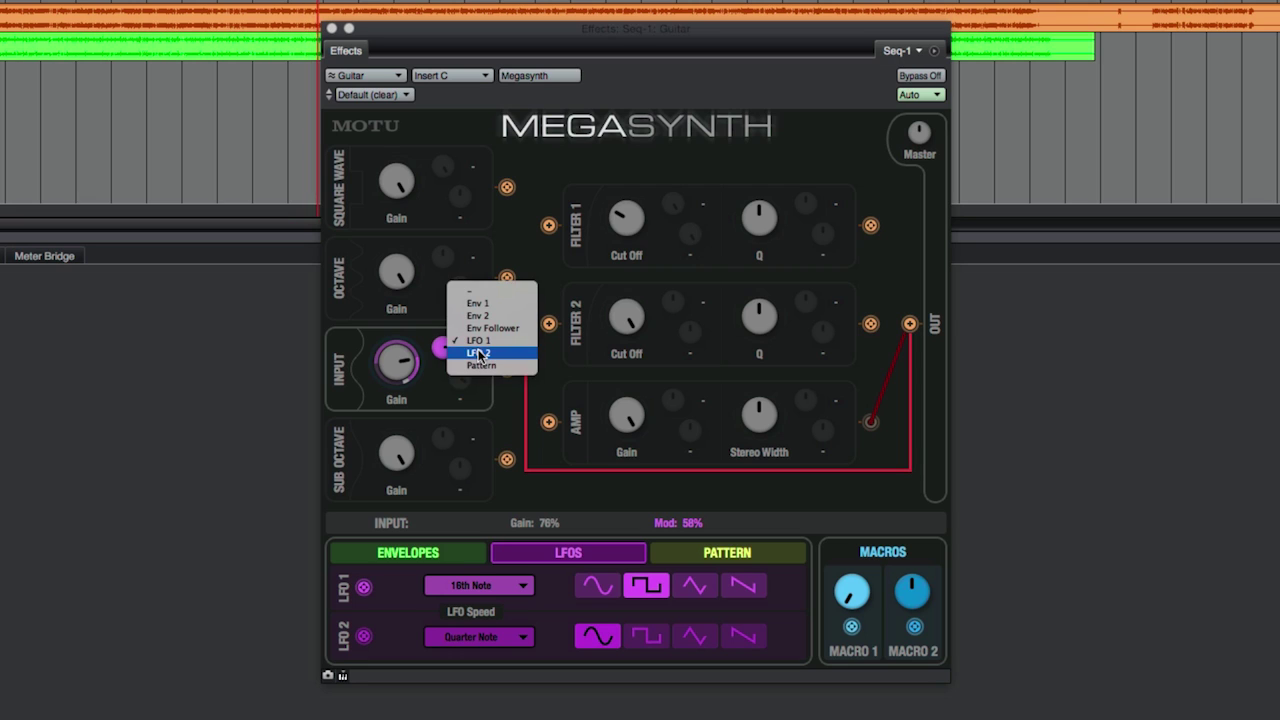
left_click(479, 295)
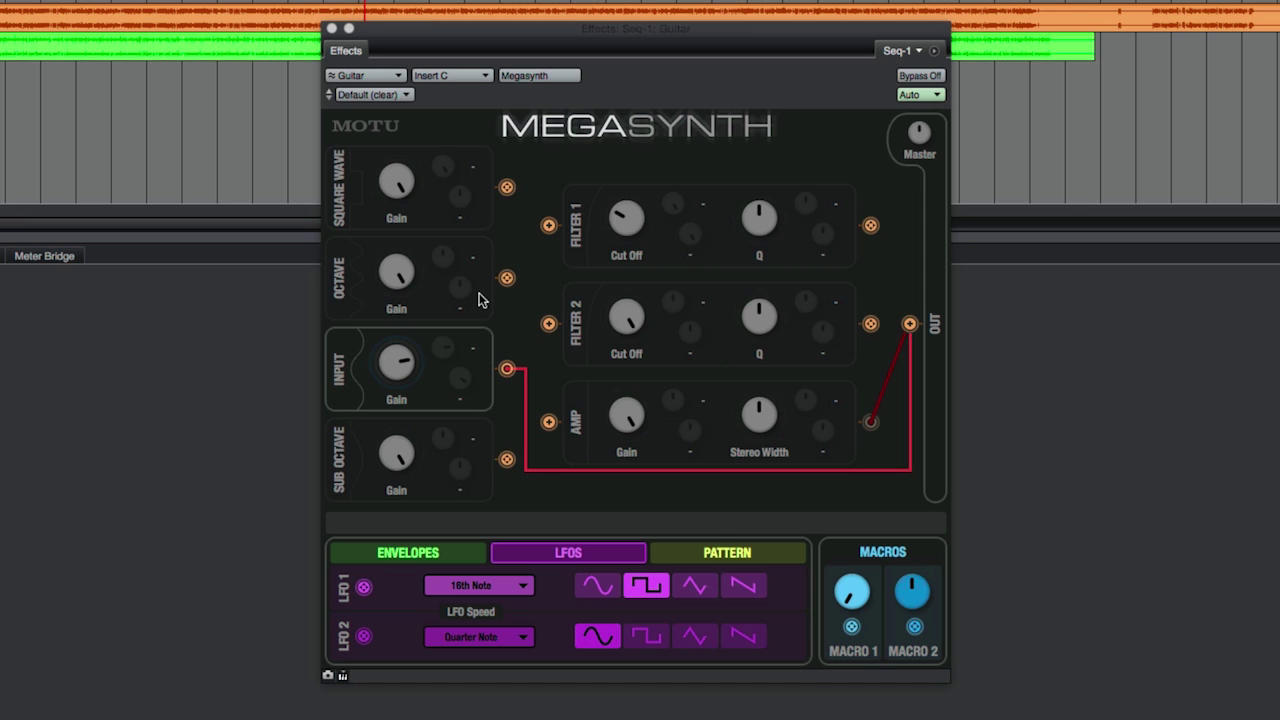
Let the envelope follower drive Filter 1 Cut Off, and wire Input through Filter 1 to OUT
left_click(452, 553)
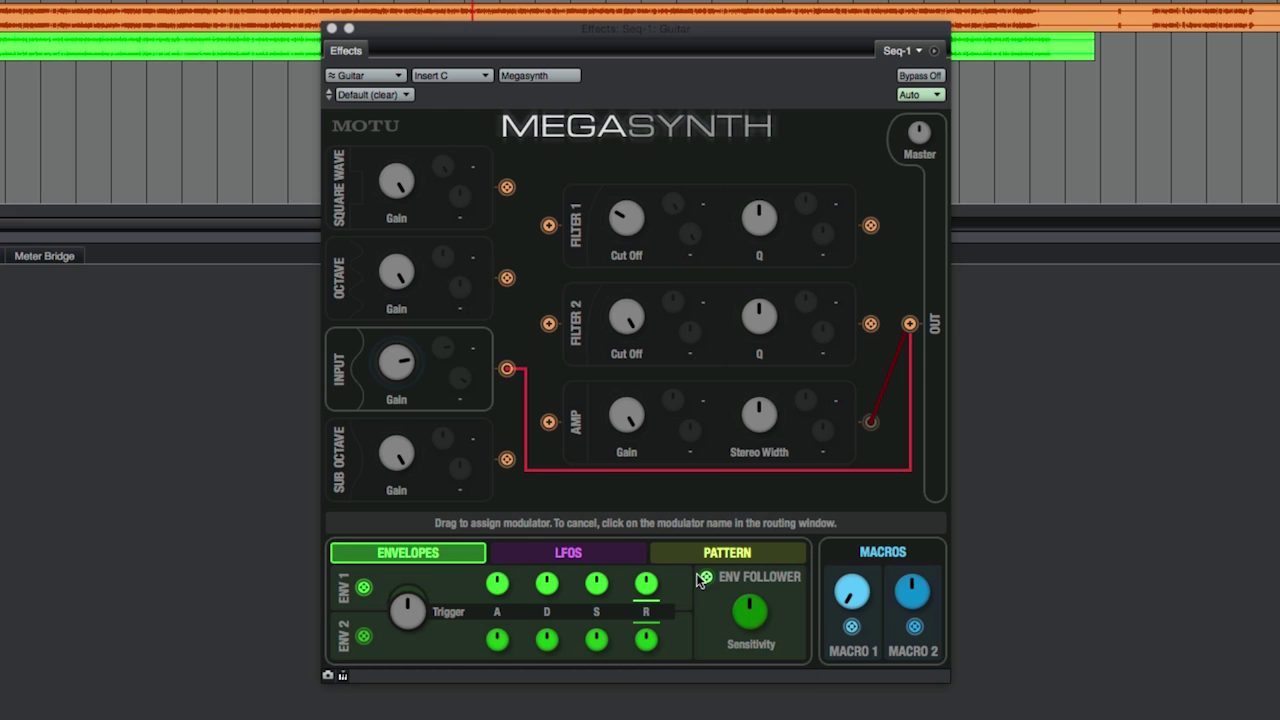
left_click_drag(707, 582, 626, 217)
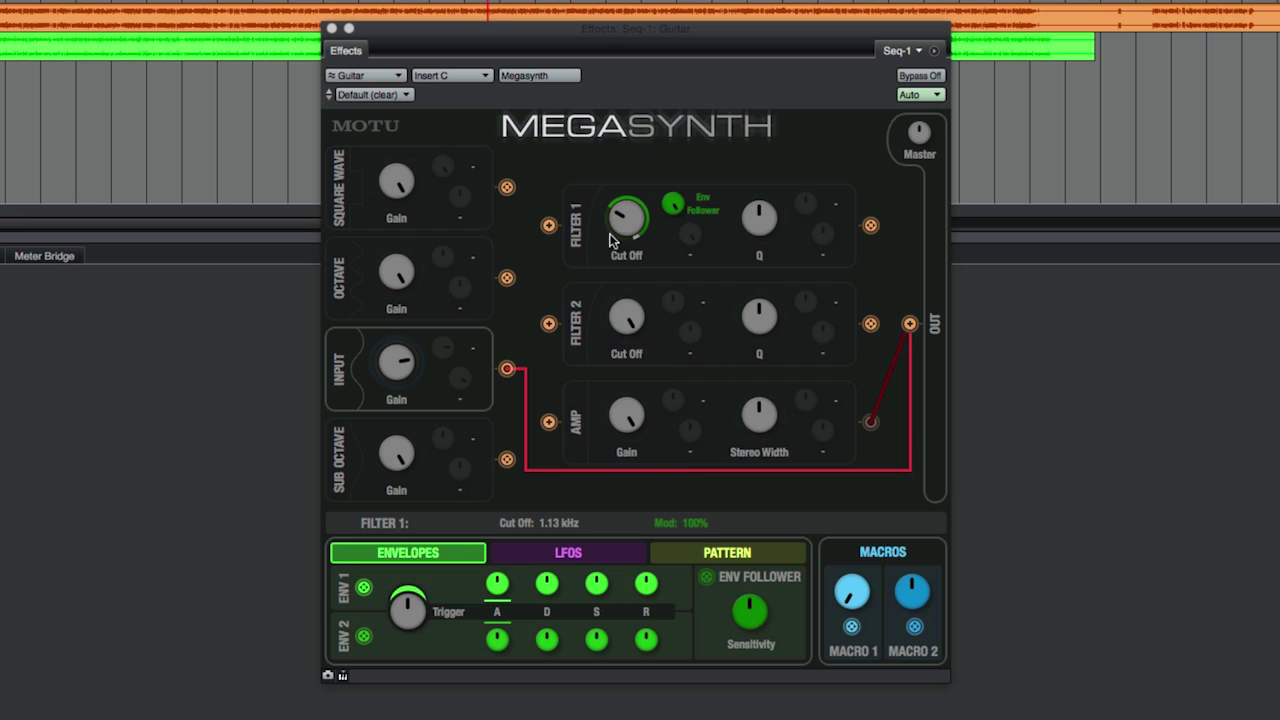
left_click_drag(507, 368, 548, 225)
left_click_drag(870, 225, 910, 324)
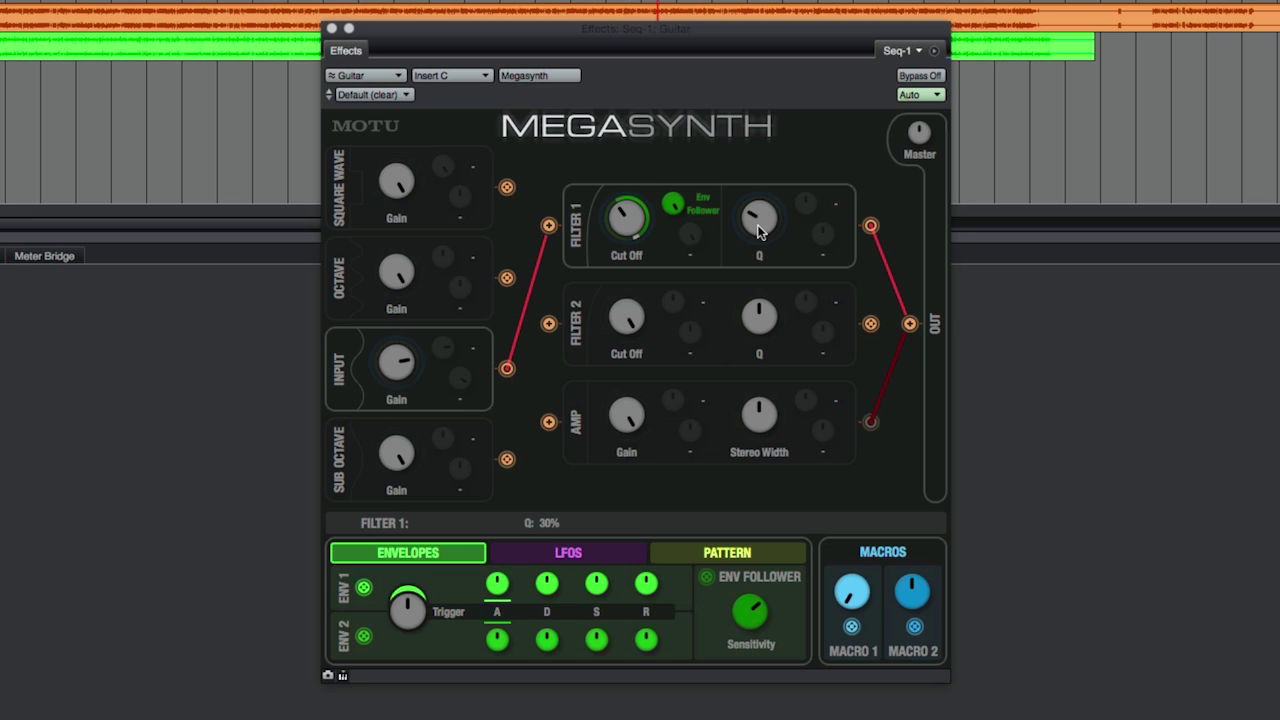
On the Pattern page, wire Square Wave through Filter 2 to OUT and gate Filter 2 cutoff with the pattern
left_click(800, 554)
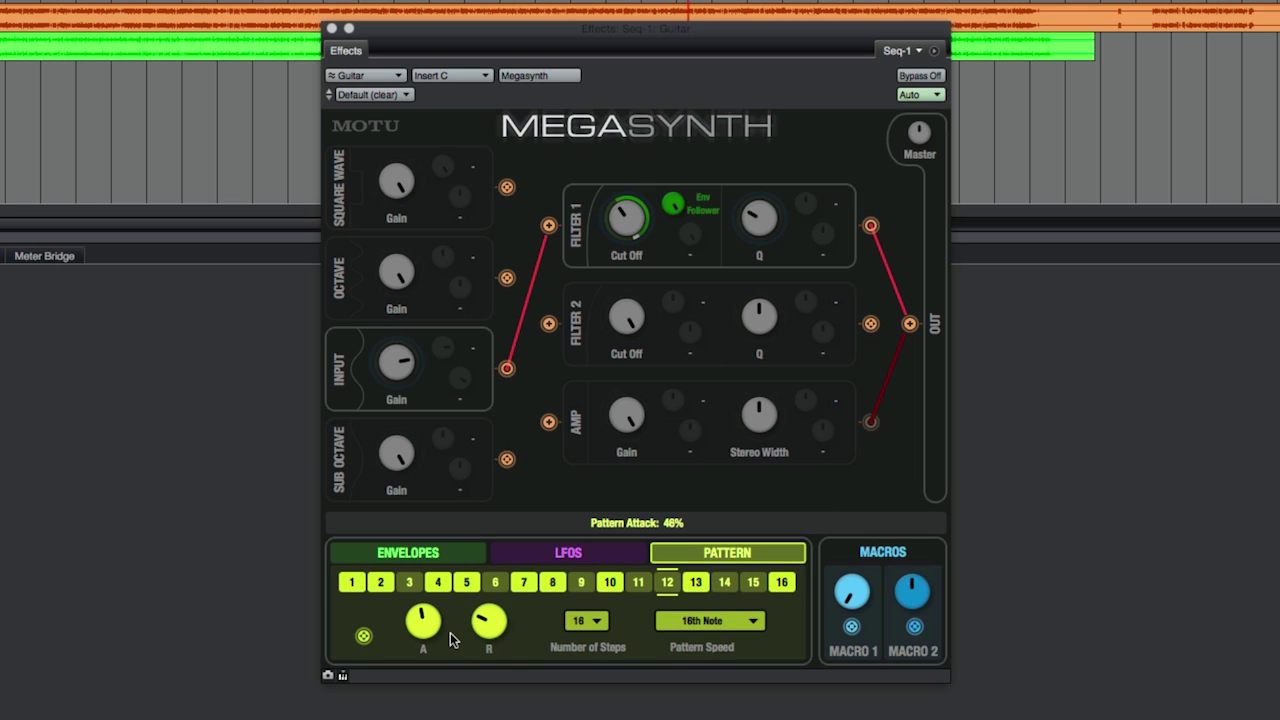
left_click_drag(507, 190, 549, 325)
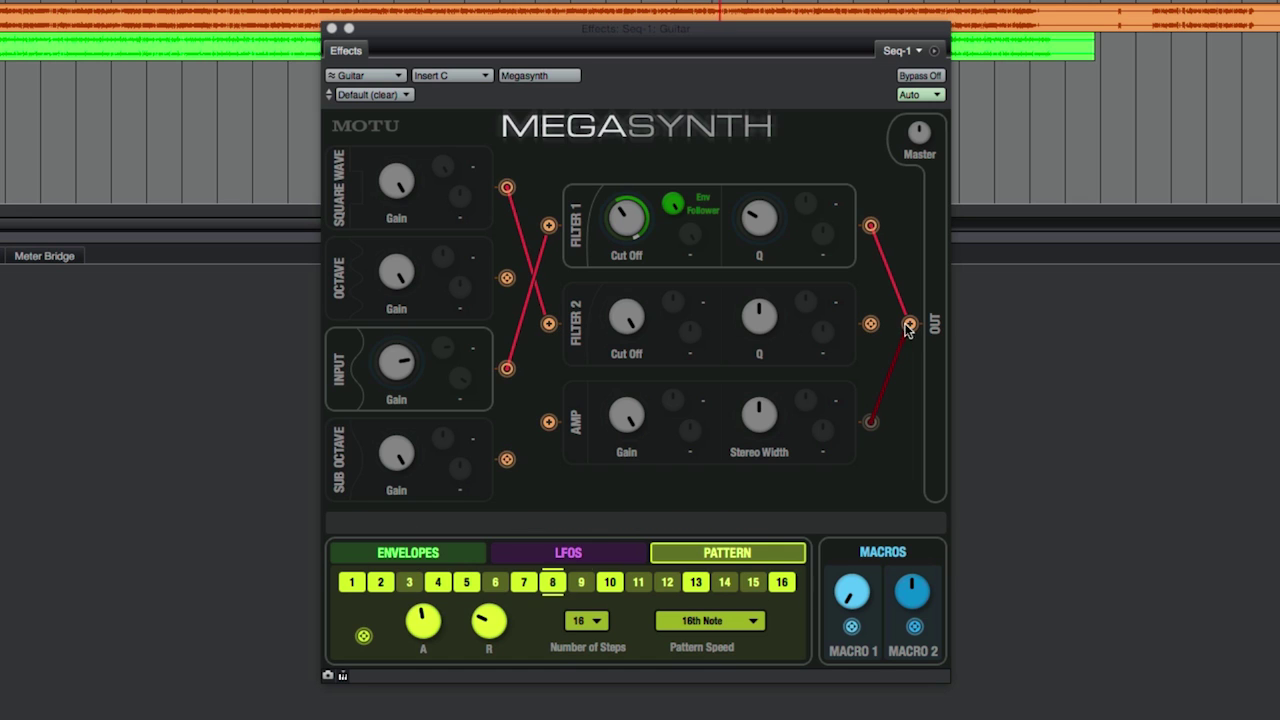
left_click_drag(870, 325, 909, 323)
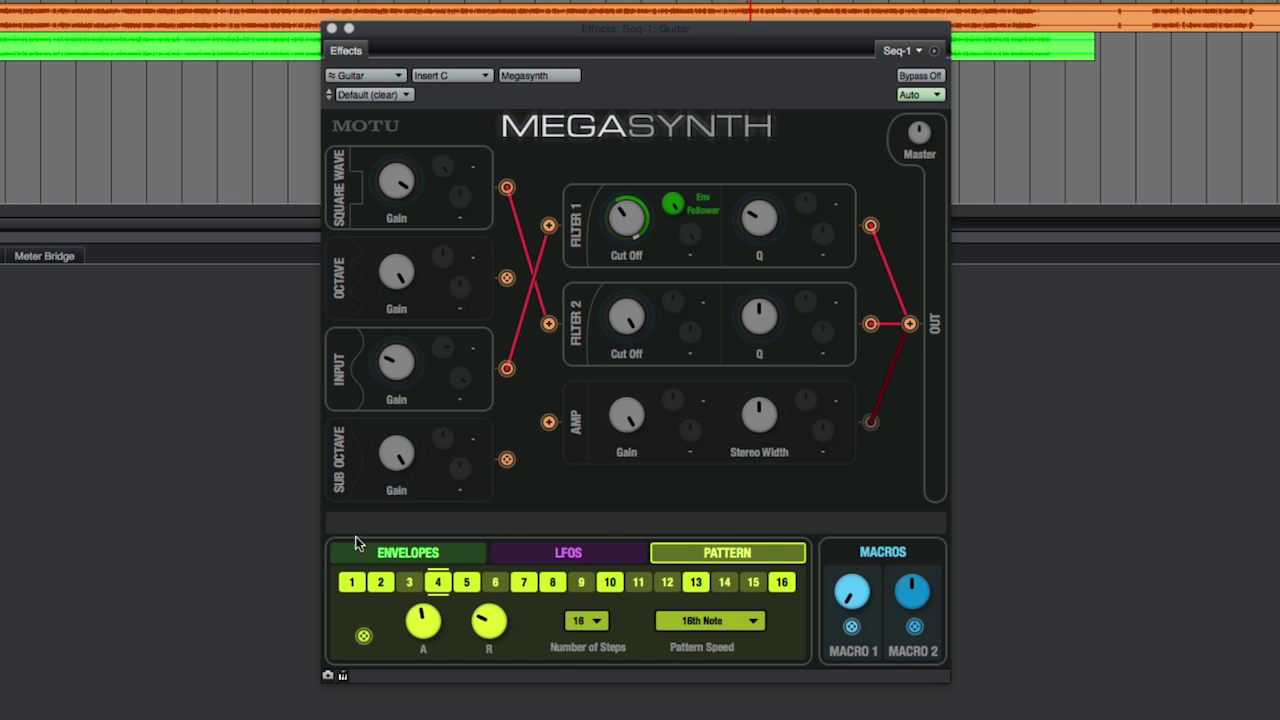
left_click_drag(363, 635, 634, 324)
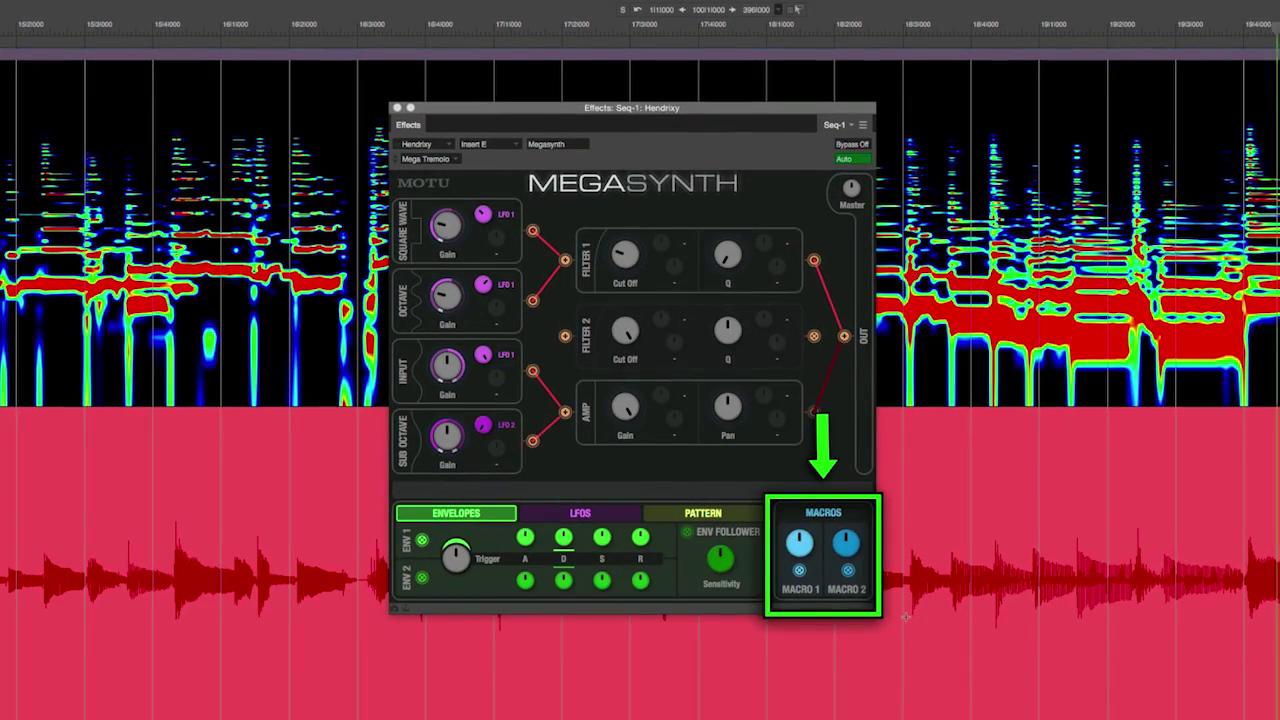
Assign Macro 1 to both Filter 1 Cut Off and AMP Gain
left_click(799, 571)
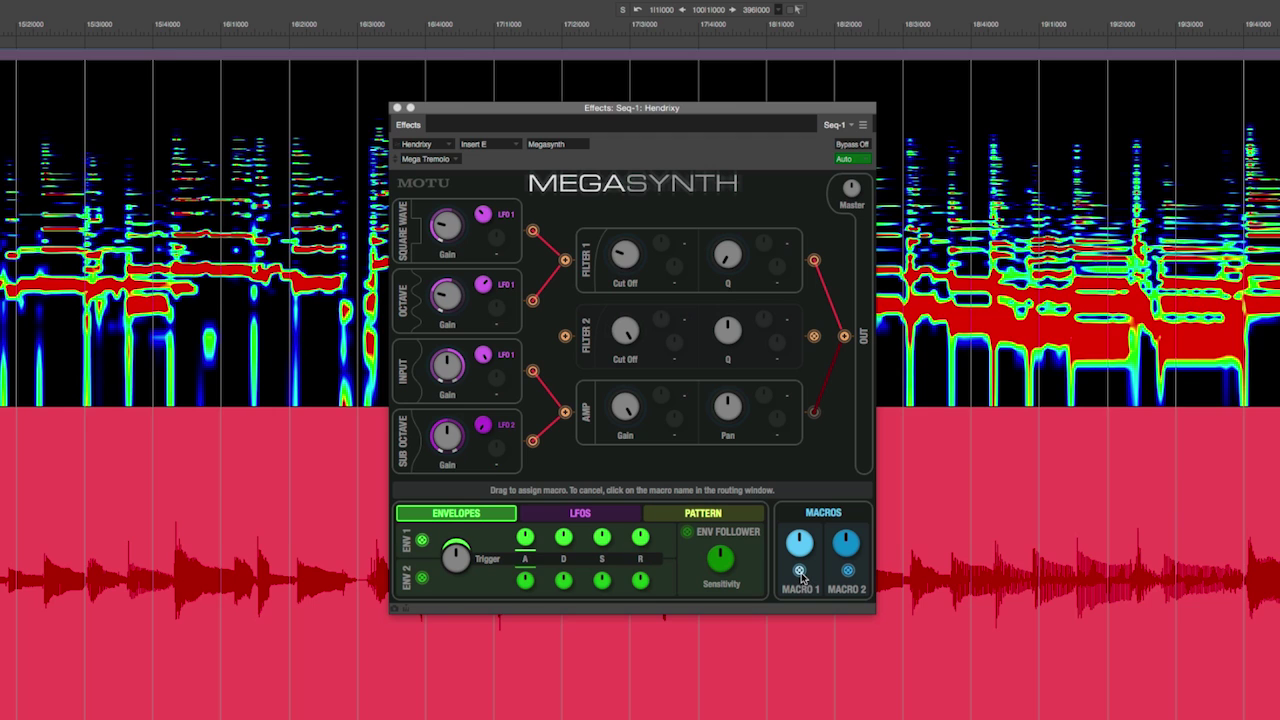
left_click_drag(800, 577, 627, 260)
left_click(799, 571)
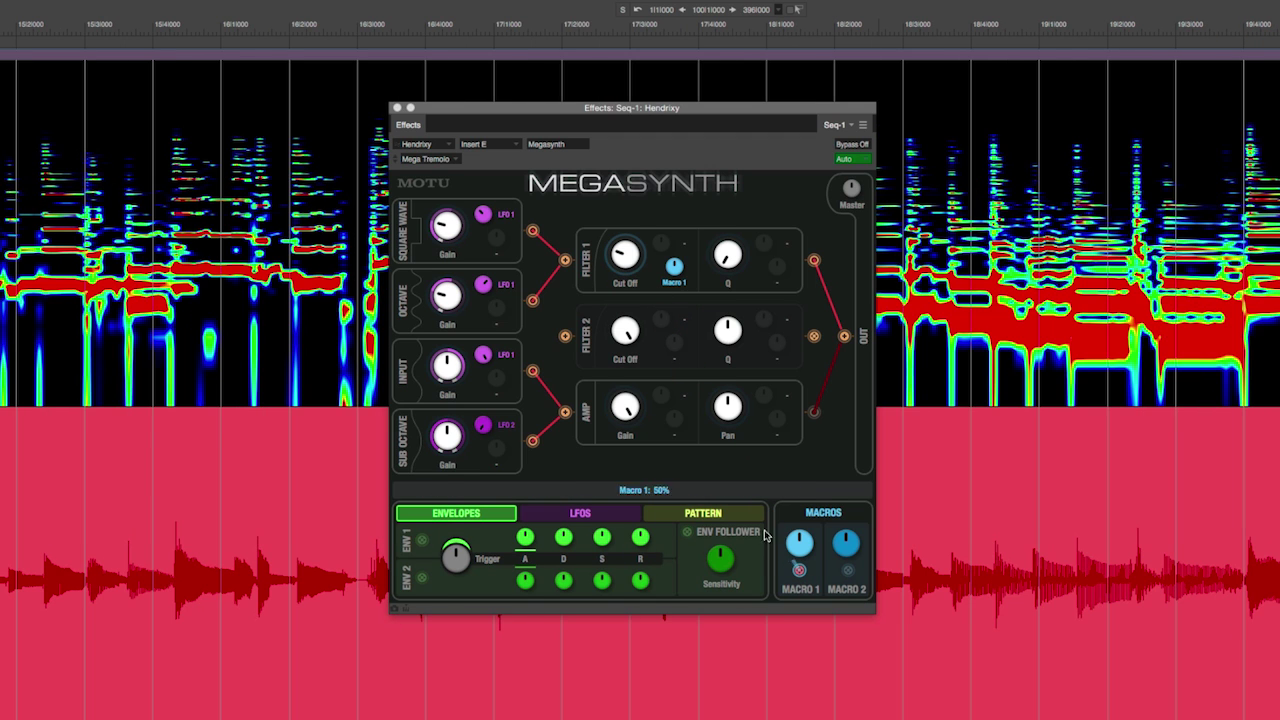
left_click_drag(799, 571, 640, 416)
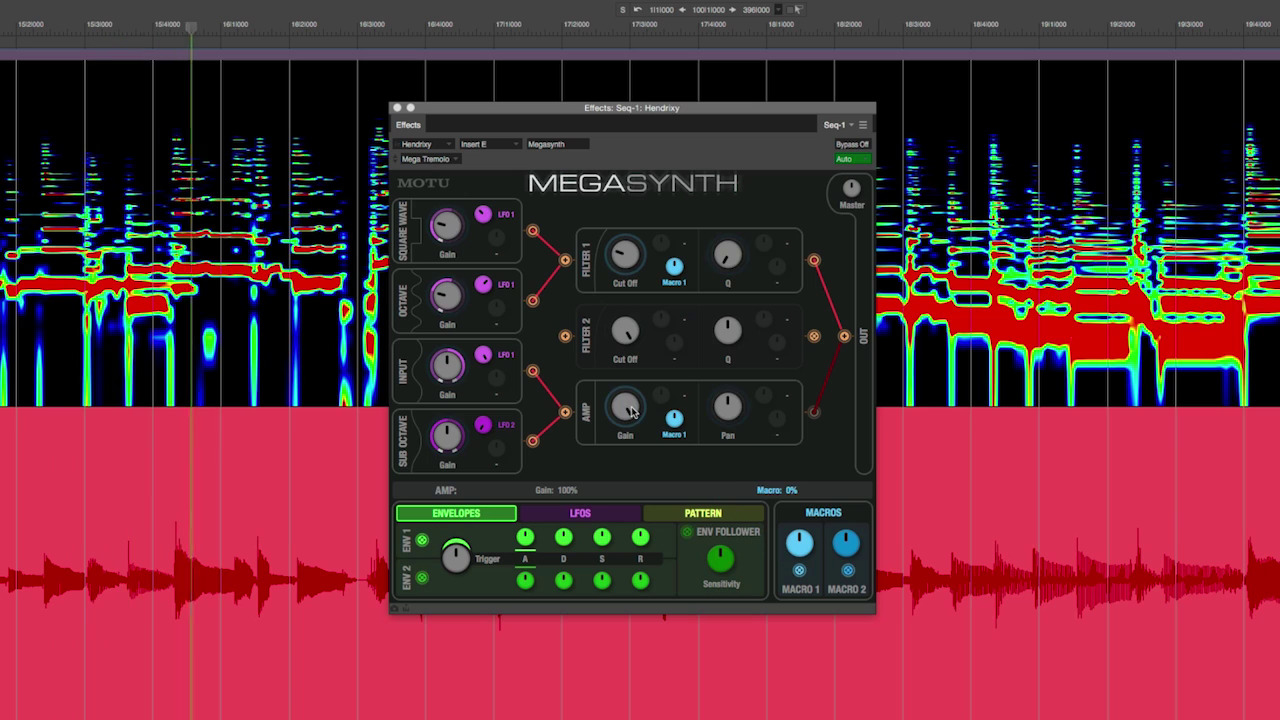
Raise Macro 1's Filter 1 cutoff amount, turn its Amp Gain amount fully down, and sweep Macro 1
left_click_drag(674, 266, 674, 226)
left_click_drag(674, 418, 674, 450)
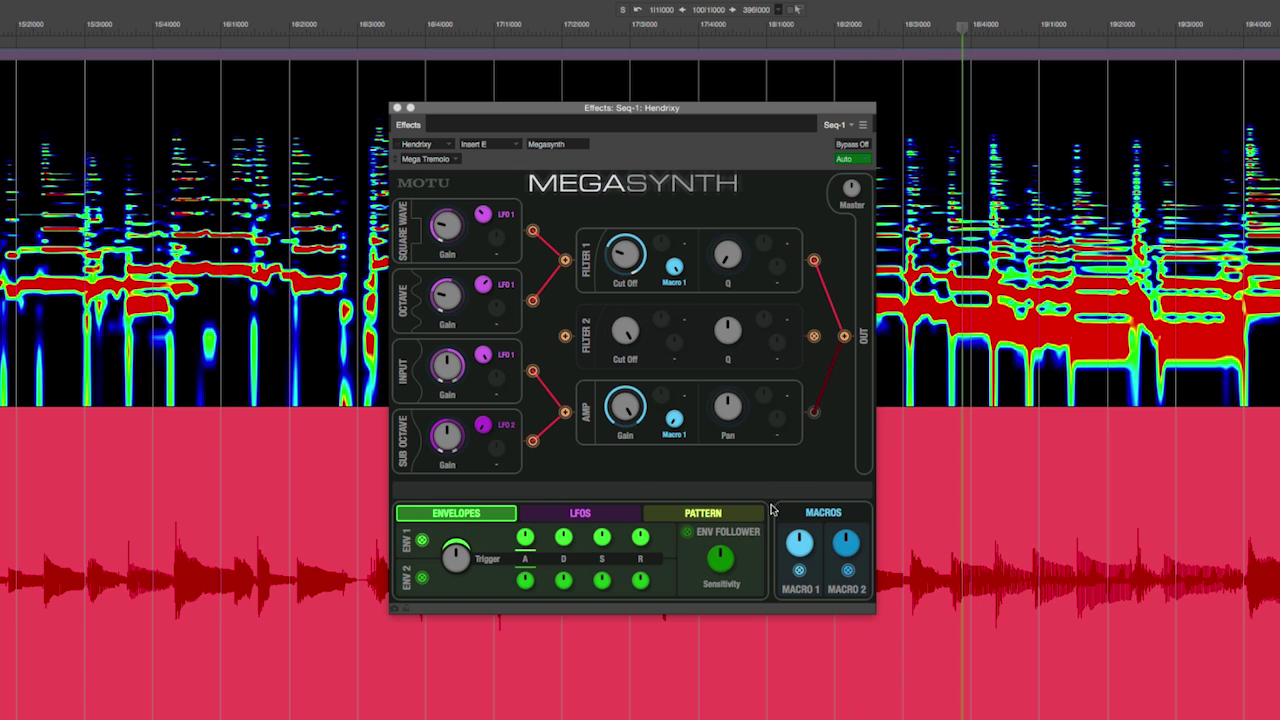
left_click_drag(803, 550, 803, 525)
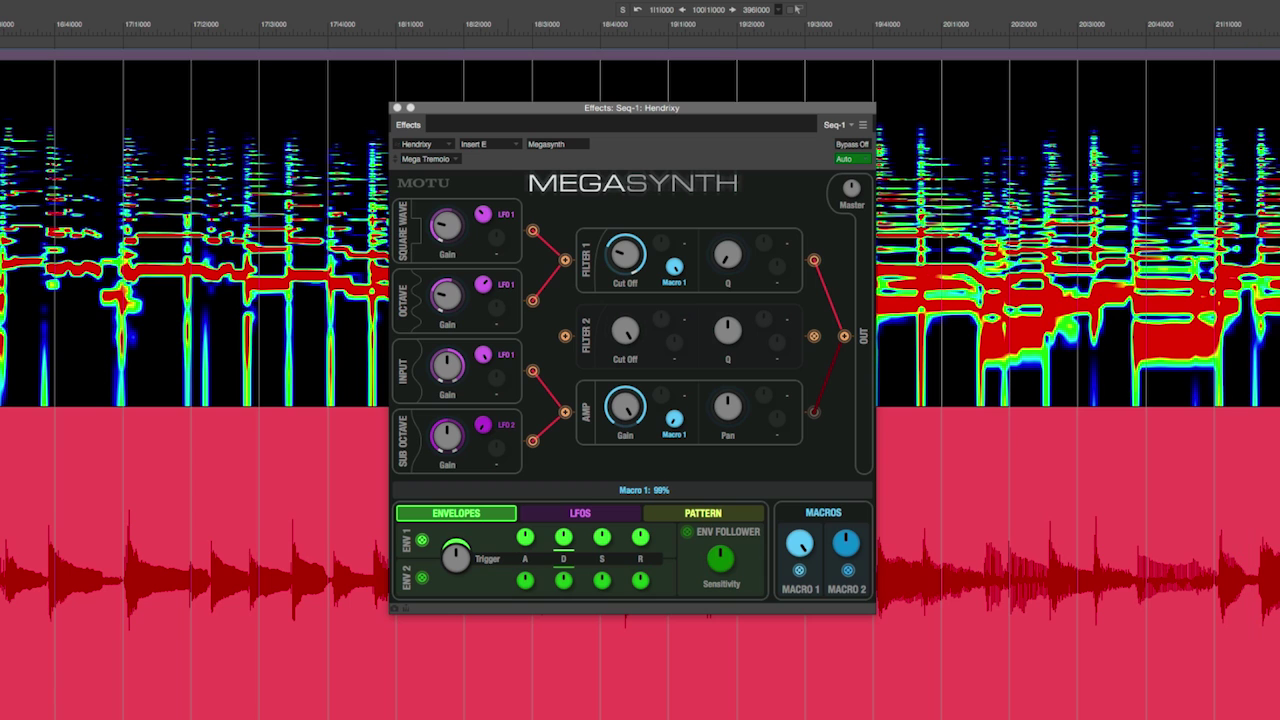
left_click_drag(799, 540, 799, 510)
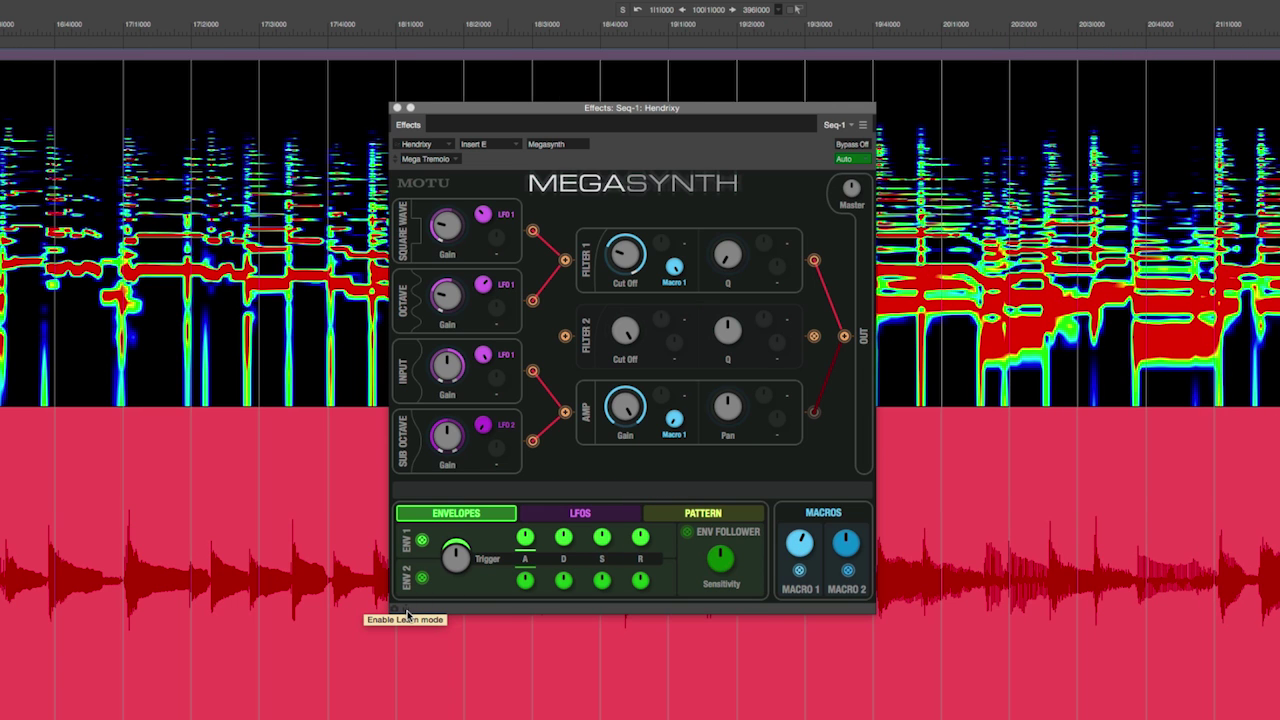
Turn on MegaSynth's Learn mode and choose the Macro 1 knob (at 58%) as the target
left_click(407, 614)
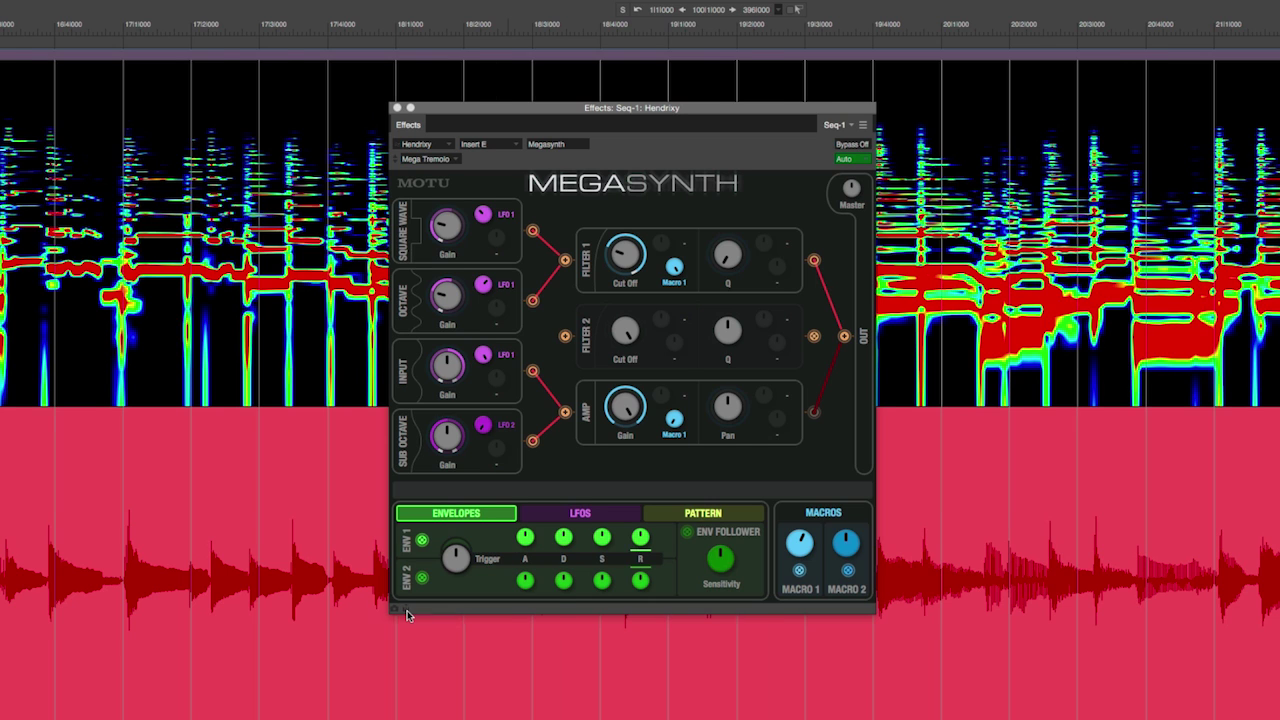
left_click(800, 543)
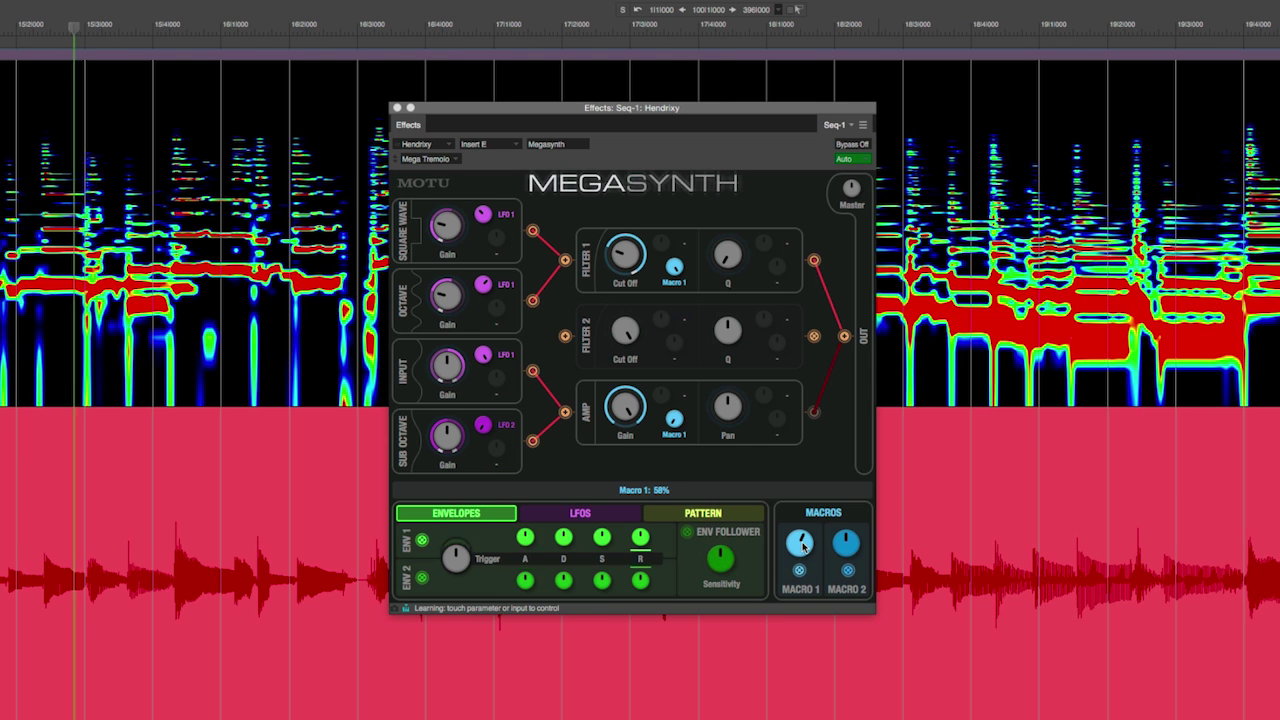